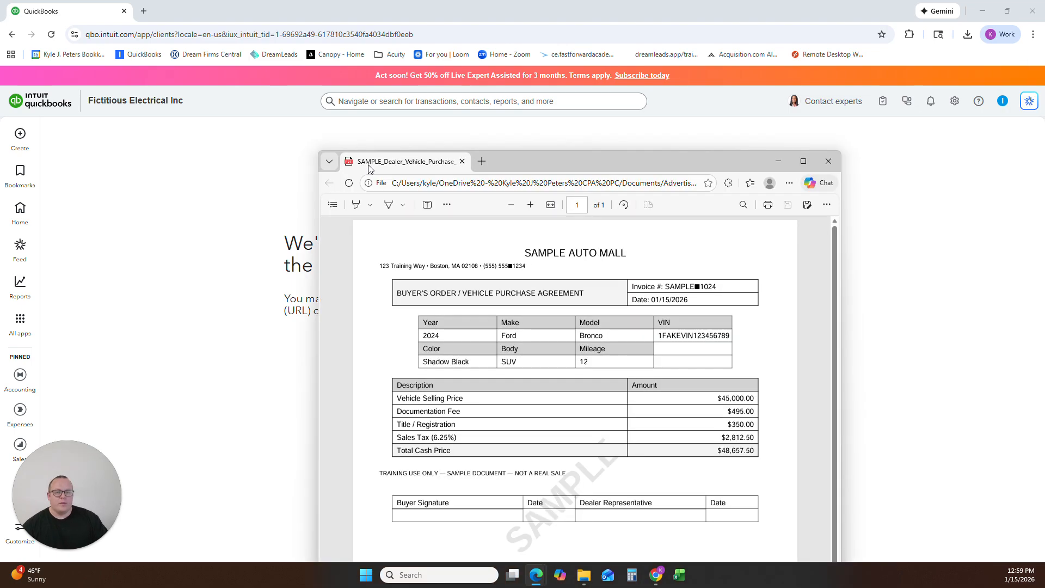
Step: Enlarge the vehicle purchase agreement and examine its cost breakdown and total cash price
left_click(802, 162)
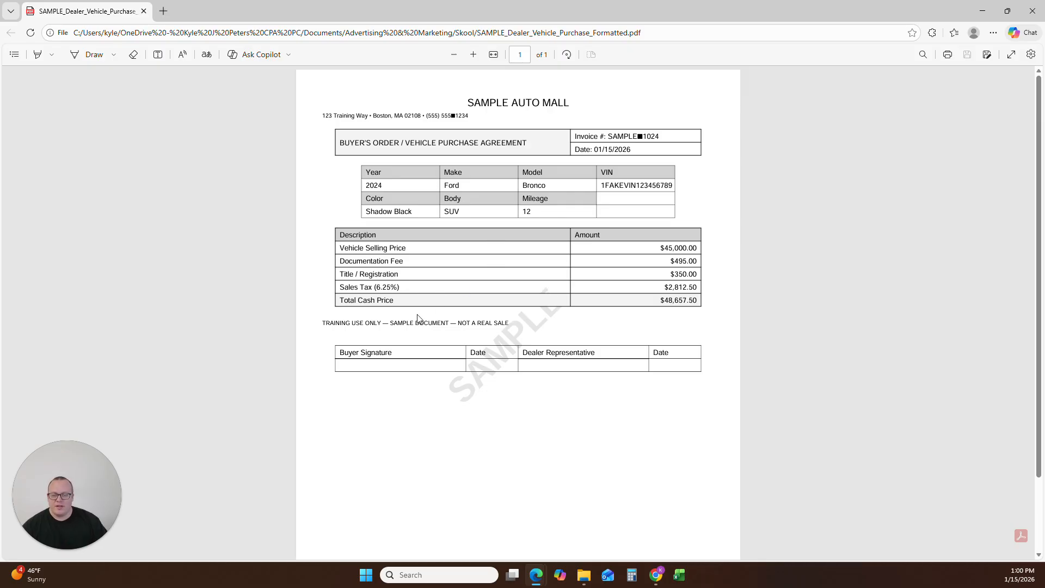
left_click_drag(693, 300, 660, 300)
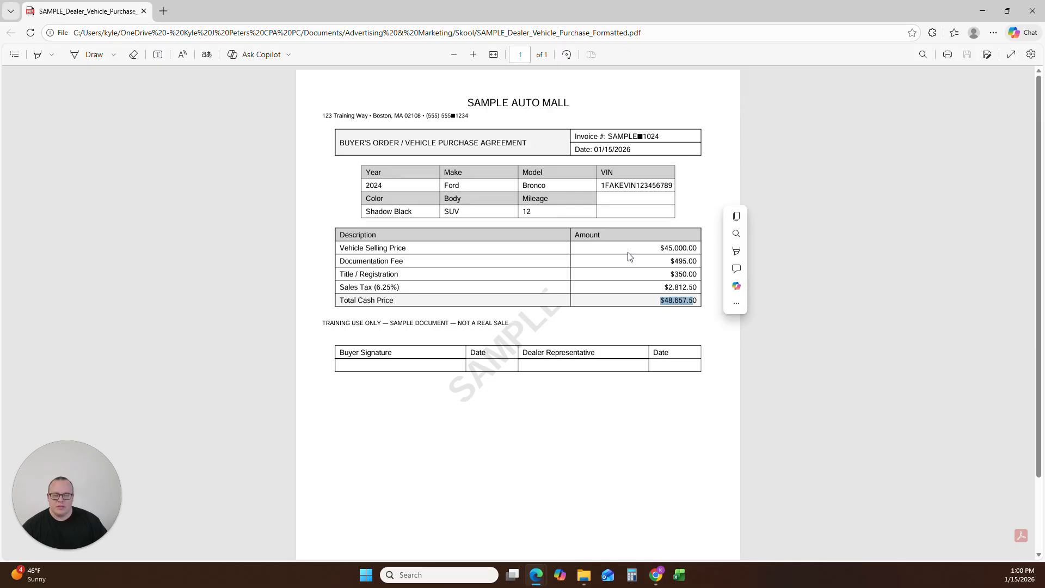
left_click(648, 245)
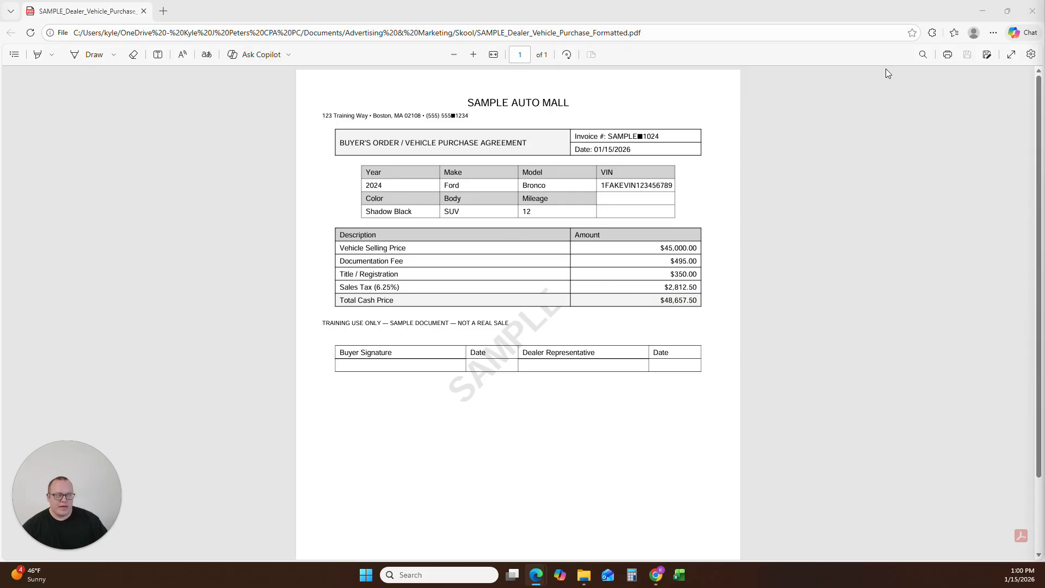
Step: Bring up the sample financing agreement and review its down payment, amount financed and finance terms
left_click(601, 101)
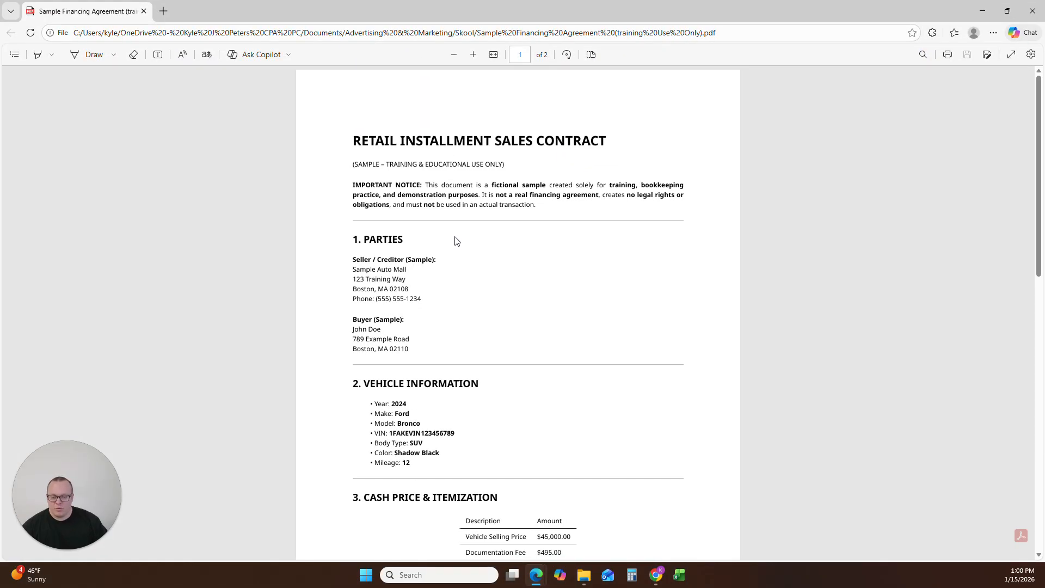
scroll(456, 241, "down", 7)
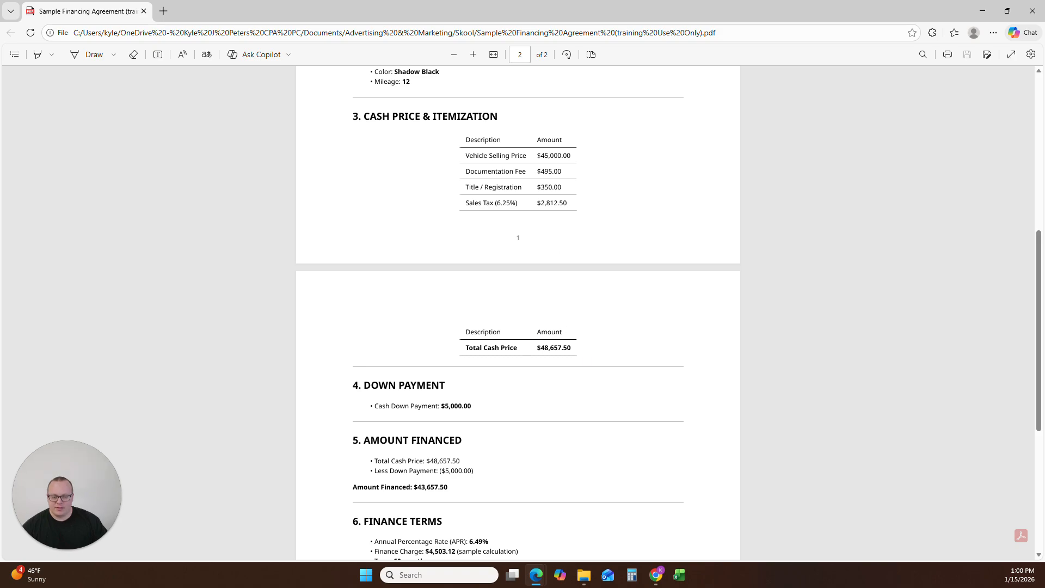
scroll(497, 325, "down", 2)
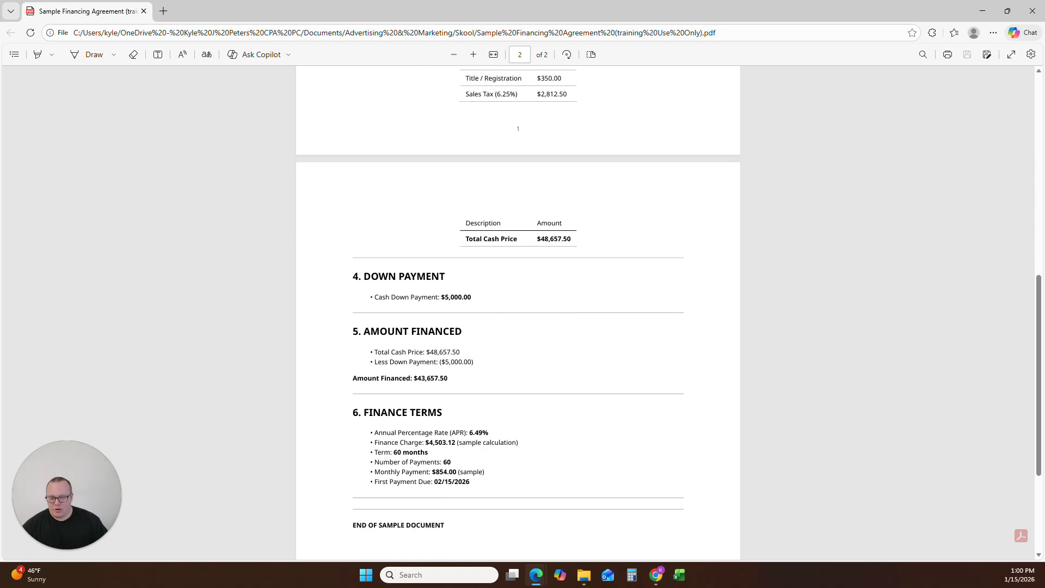
scroll(439, 352, "down", 1)
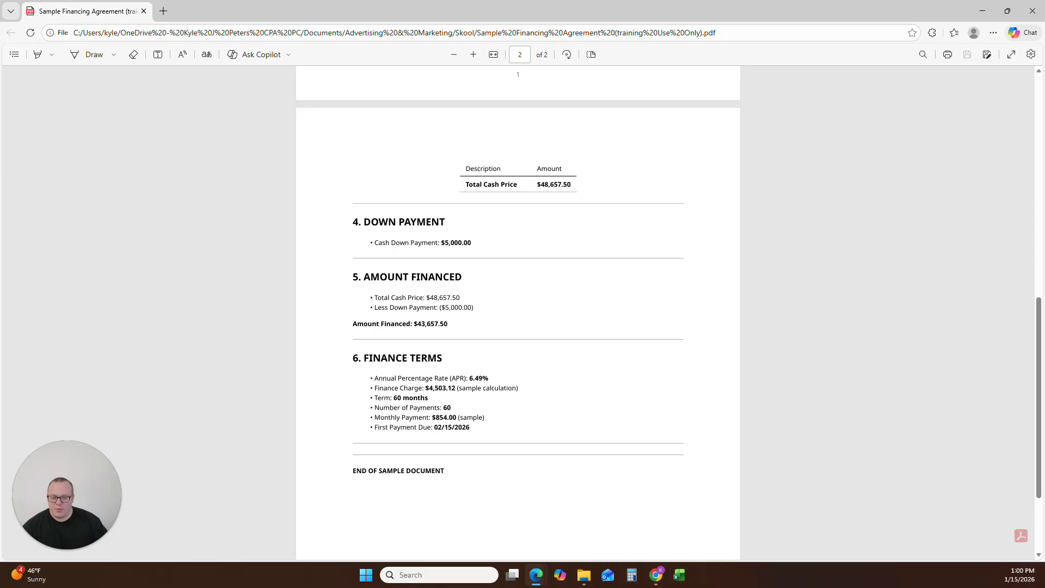
scroll(443, 298, "down", 1)
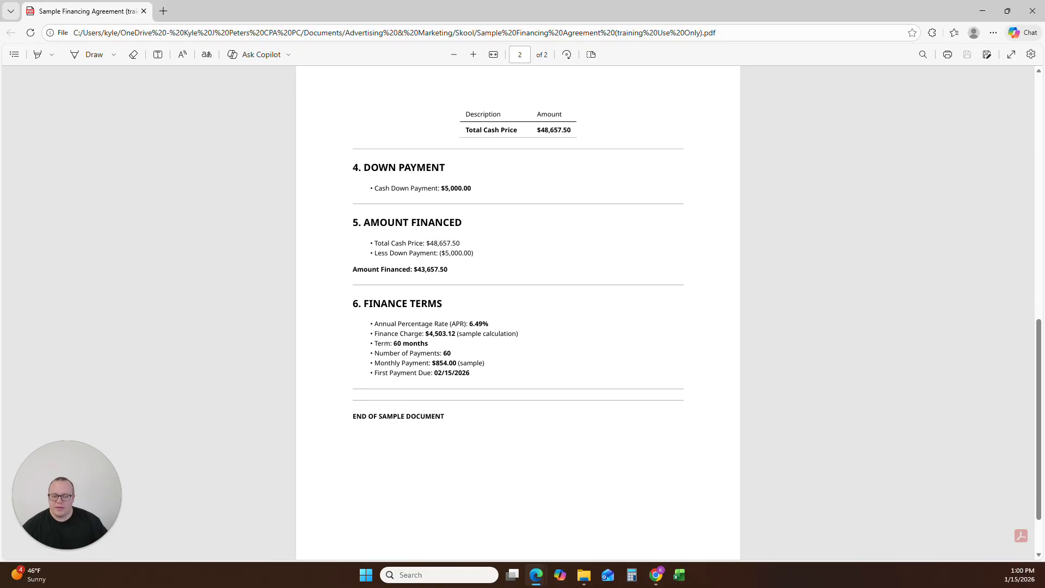
left_click_drag(467, 323, 521, 334)
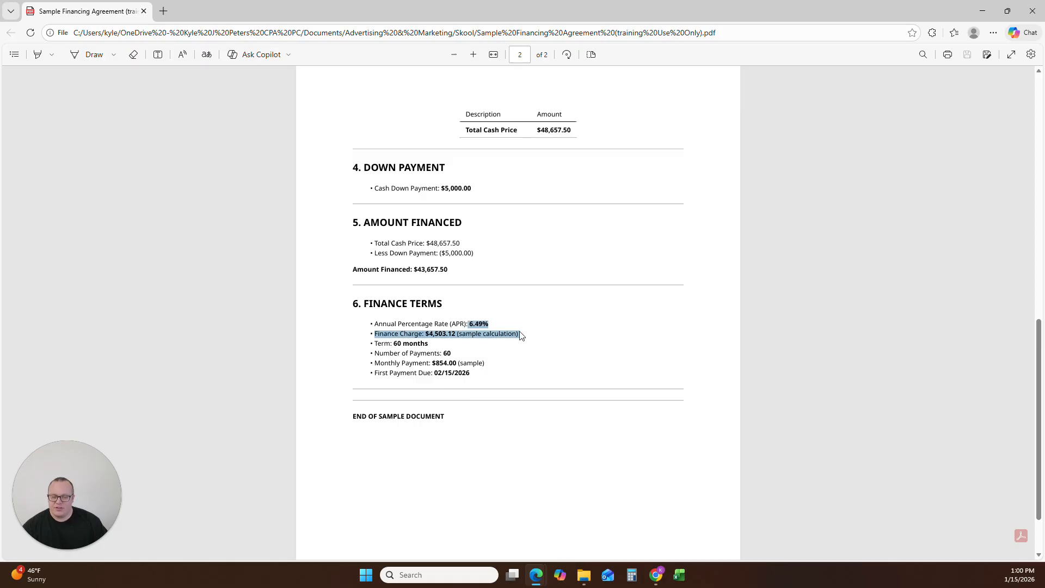
left_click(460, 349)
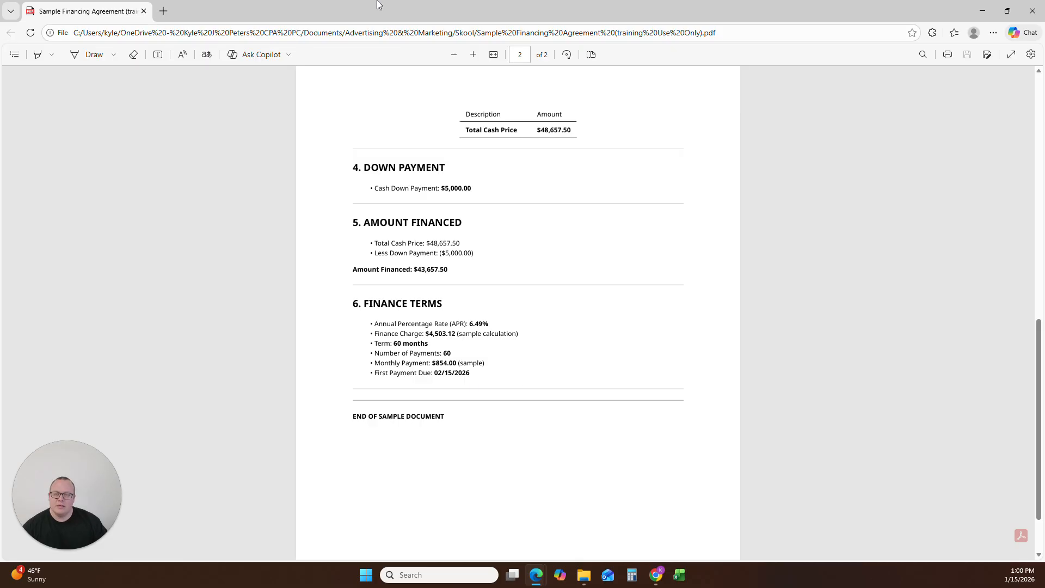
Step: Move both PDF documents out of the way and start a new journal entry in QuickBooks
left_click_drag(379, 5, 1044, 49)
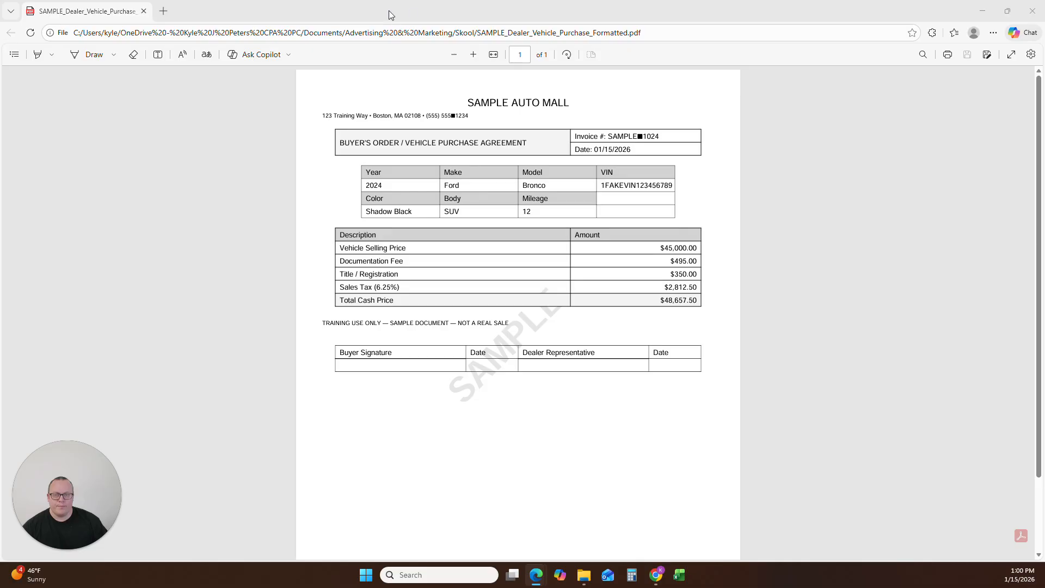
left_click_drag(382, 16, 1044, 149)
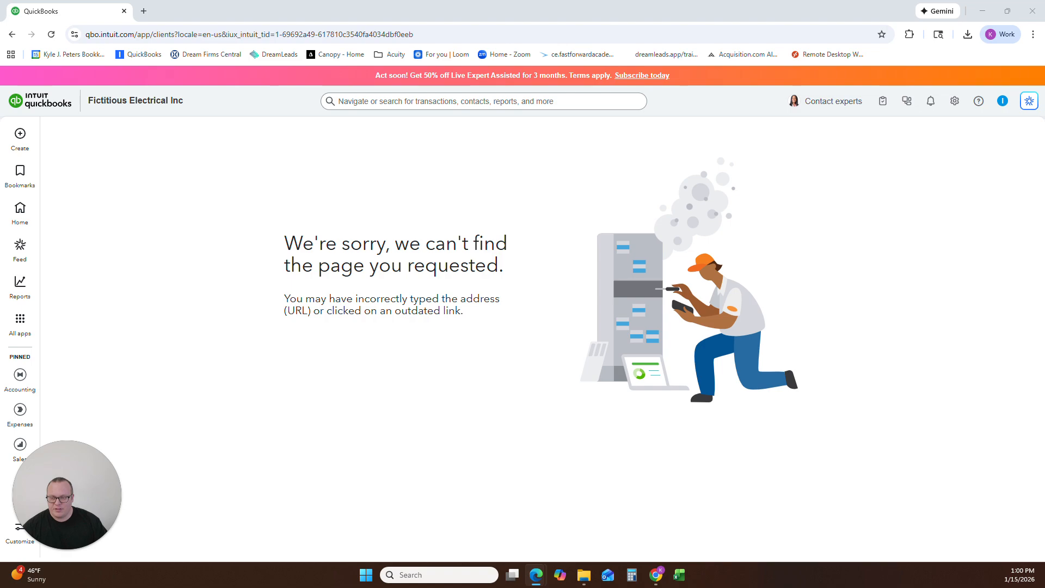
left_click(20, 136)
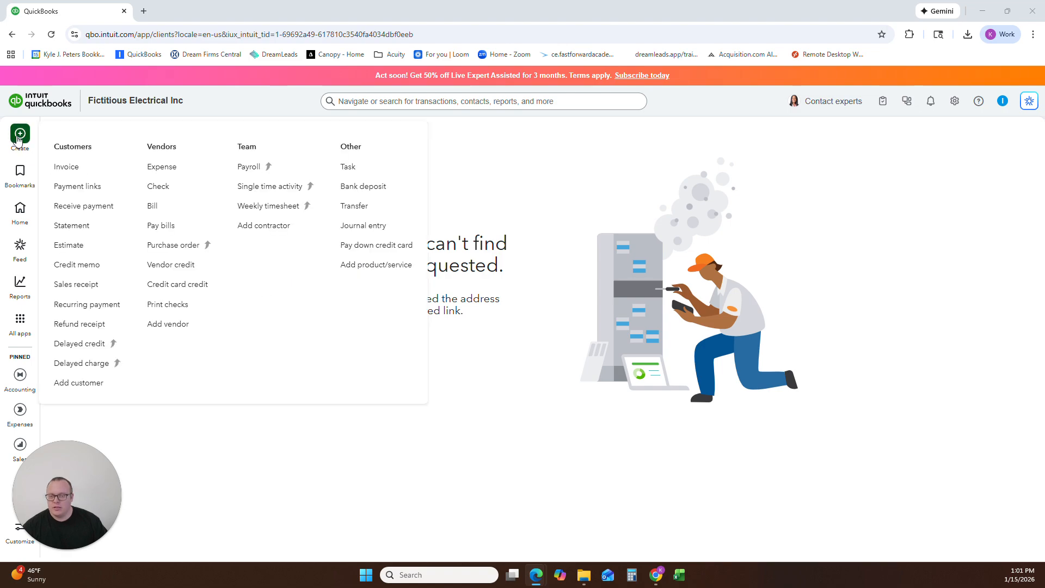
left_click(361, 226)
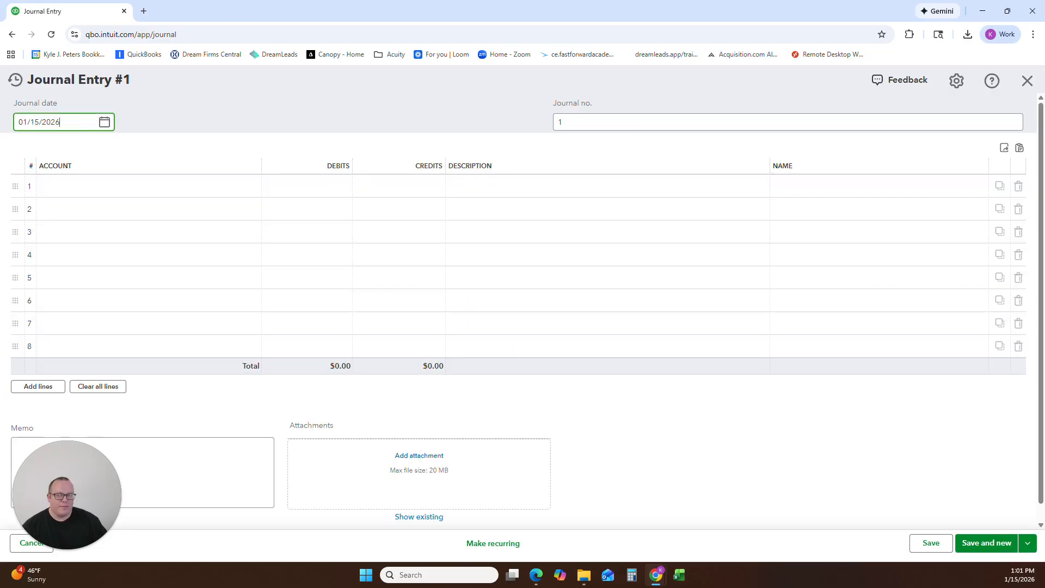
Step: Check the vehicle's year, make and model in the purchase agreement and return to the journal entry
left_click_drag(1044, 112, 370, 64)
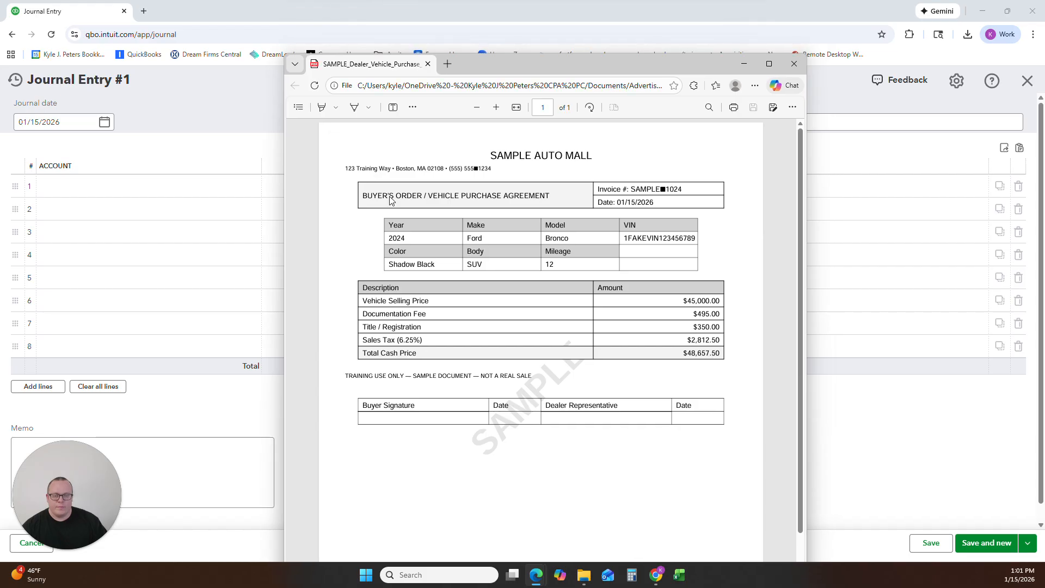
left_click_drag(388, 238, 564, 240)
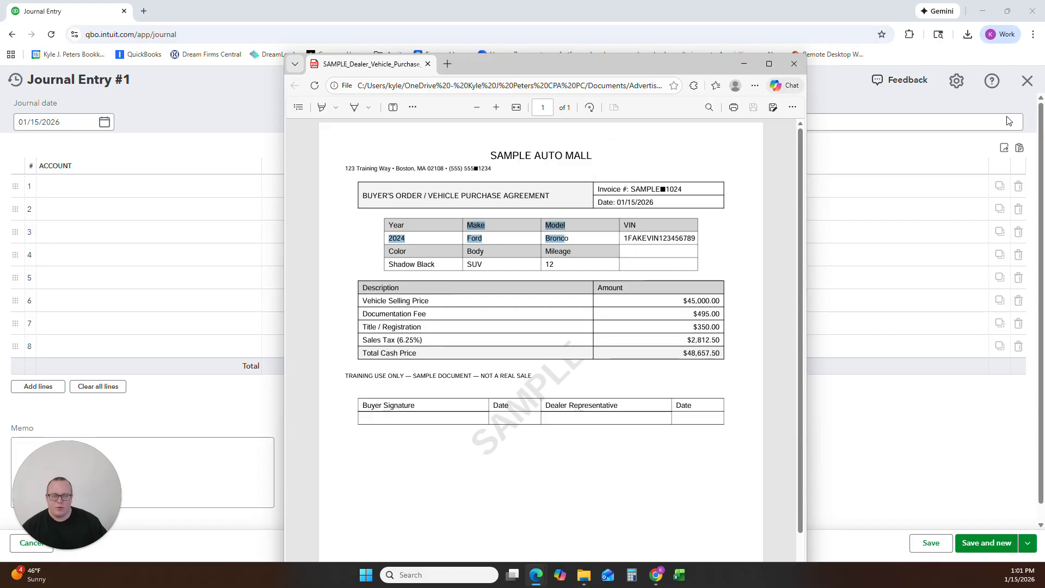
left_click_drag(488, 64, 1044, 170)
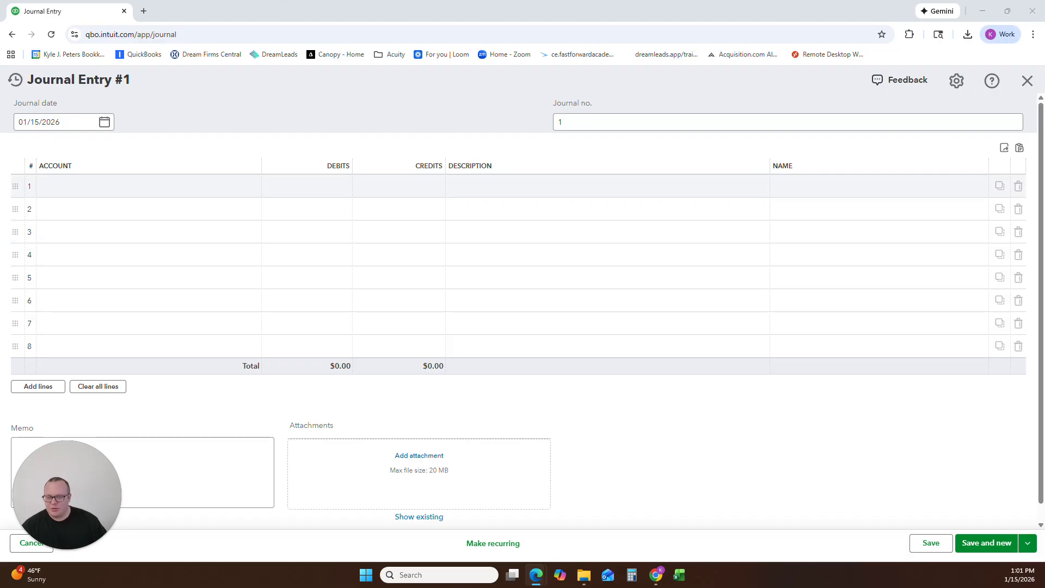
Step: Start adding a new account named 2024 Ford Bronco from the first line of the journal entry
left_click(149, 186)
left_click(135, 188)
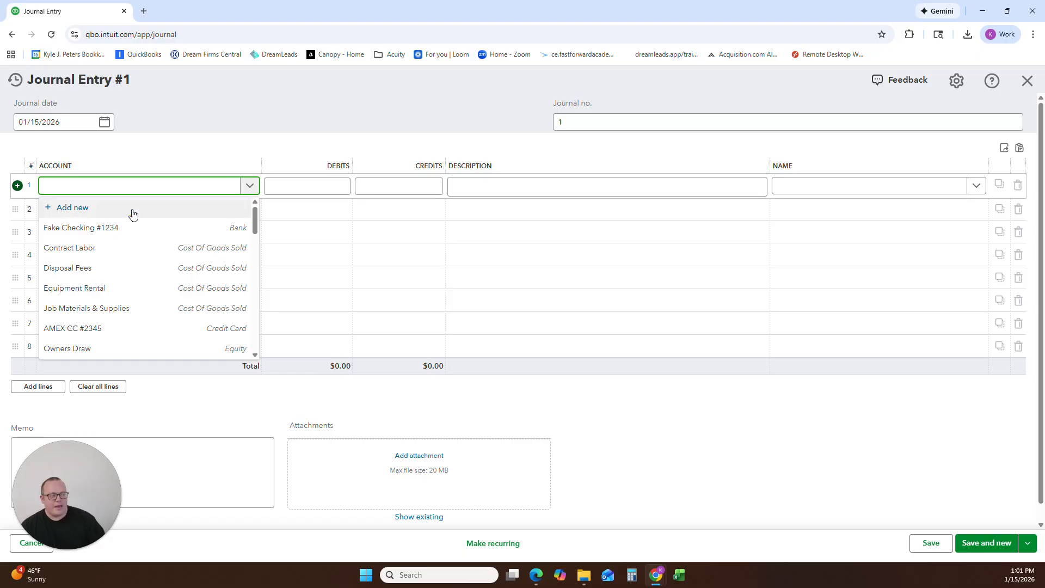
type("2024")
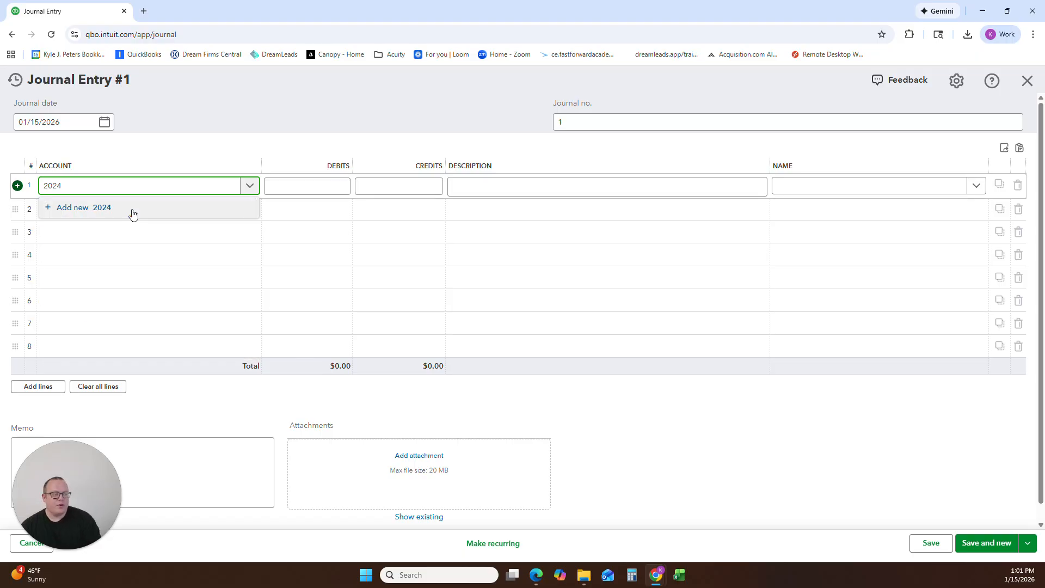
type(" Ford Bronco")
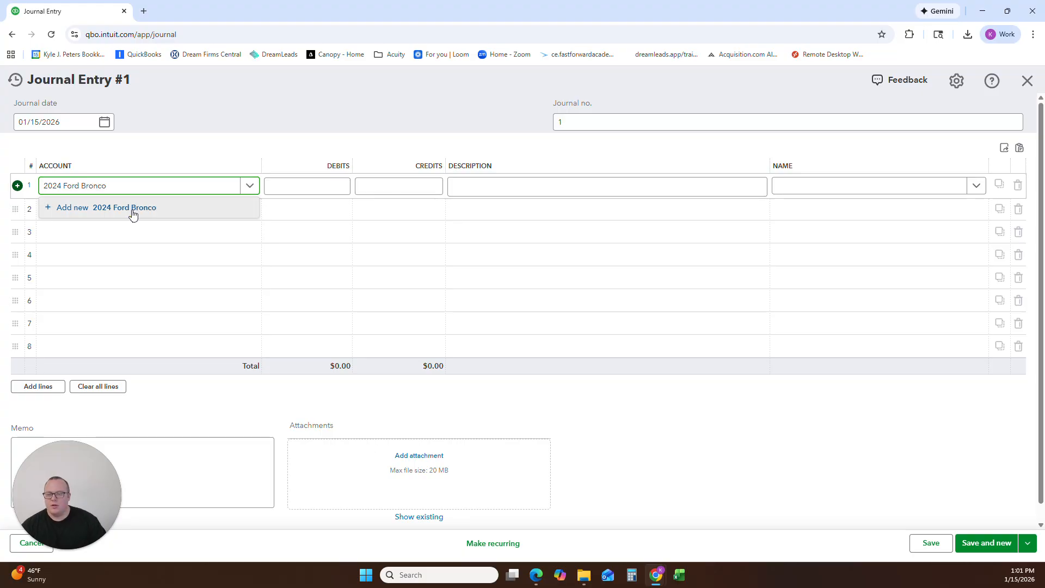
left_click(133, 212)
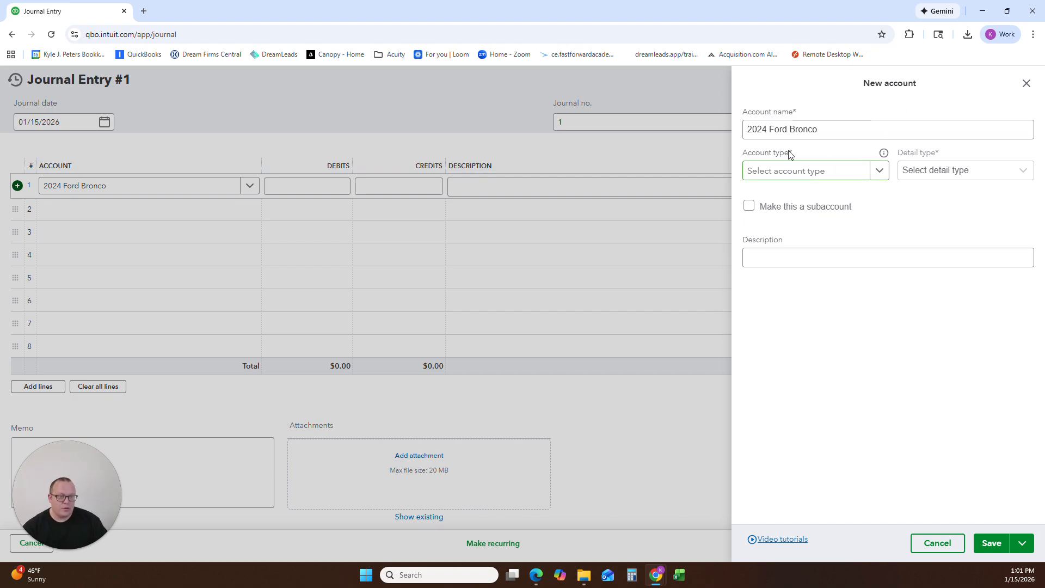
left_click_drag(831, 130, 616, 130)
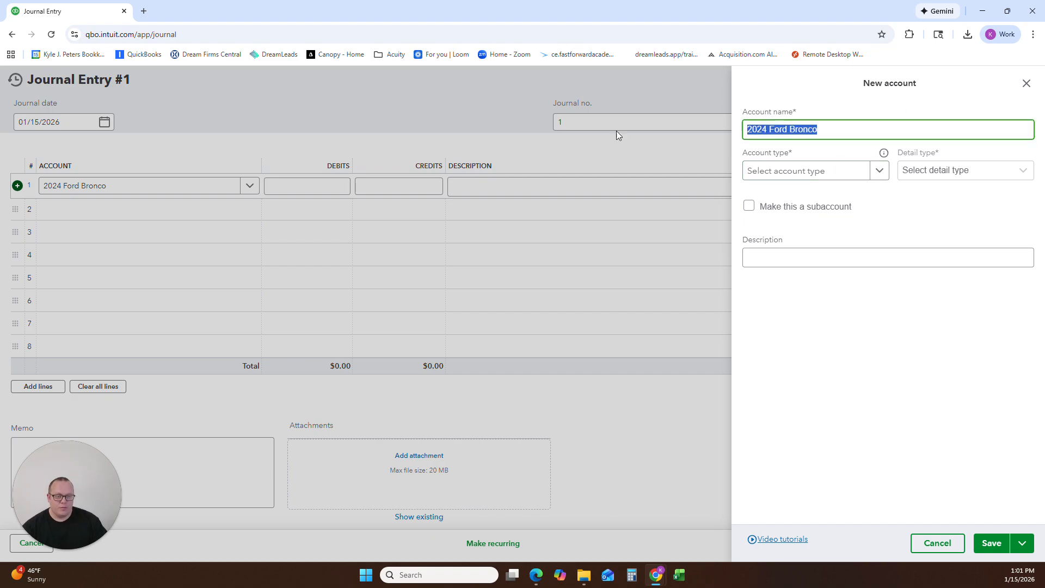
Step: Set the new account's type to Fixed Assets and its detail type to Vehicles
left_click(878, 176)
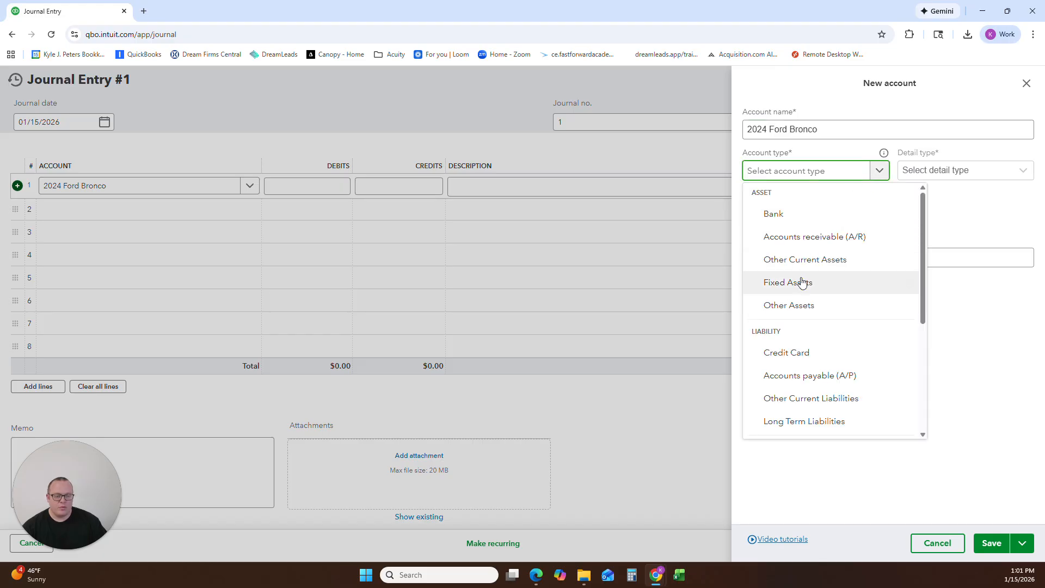
scroll(797, 256, "down", 1)
left_click(794, 231)
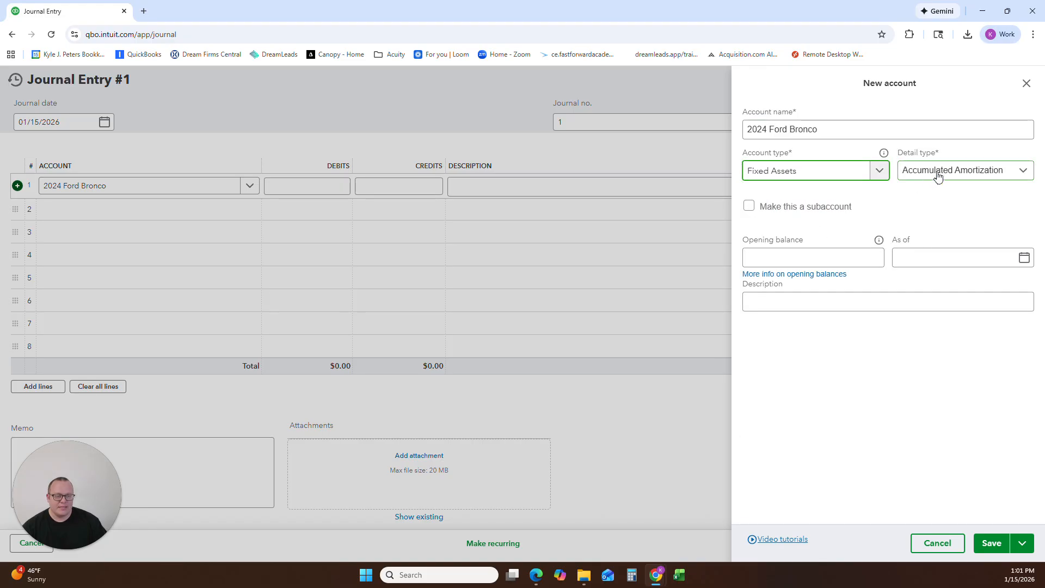
left_click(936, 171)
scroll(928, 234, "down", 5)
left_click(914, 333)
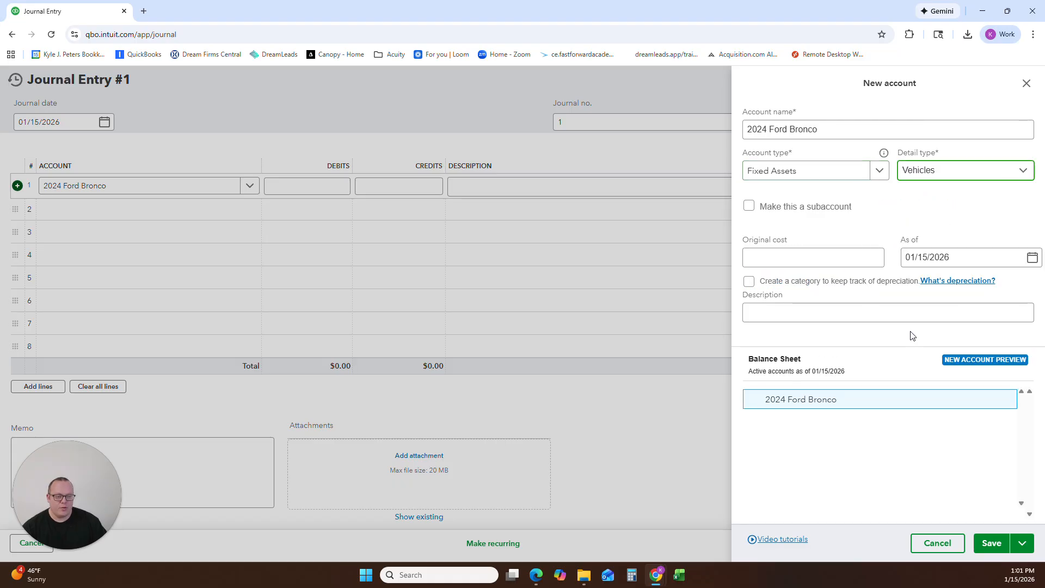
left_click(749, 207)
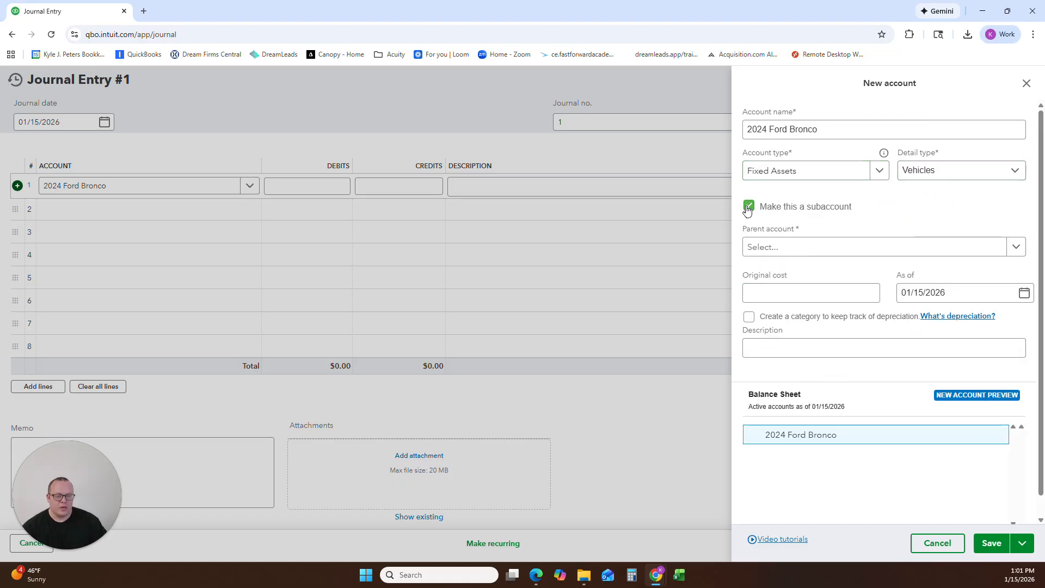
left_click(795, 251)
type("ve")
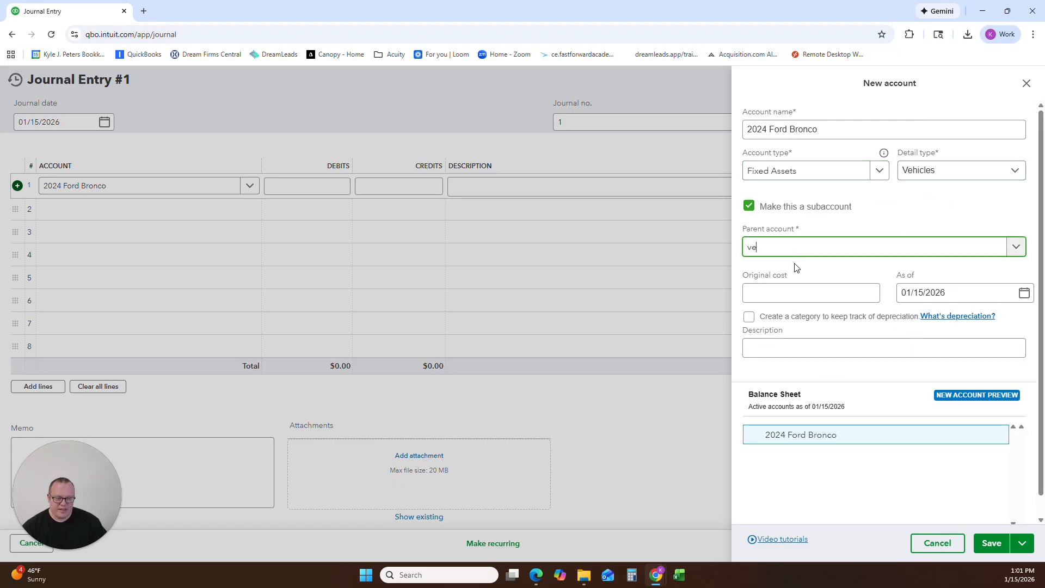
key("BackSpace")
key("BackSpace")
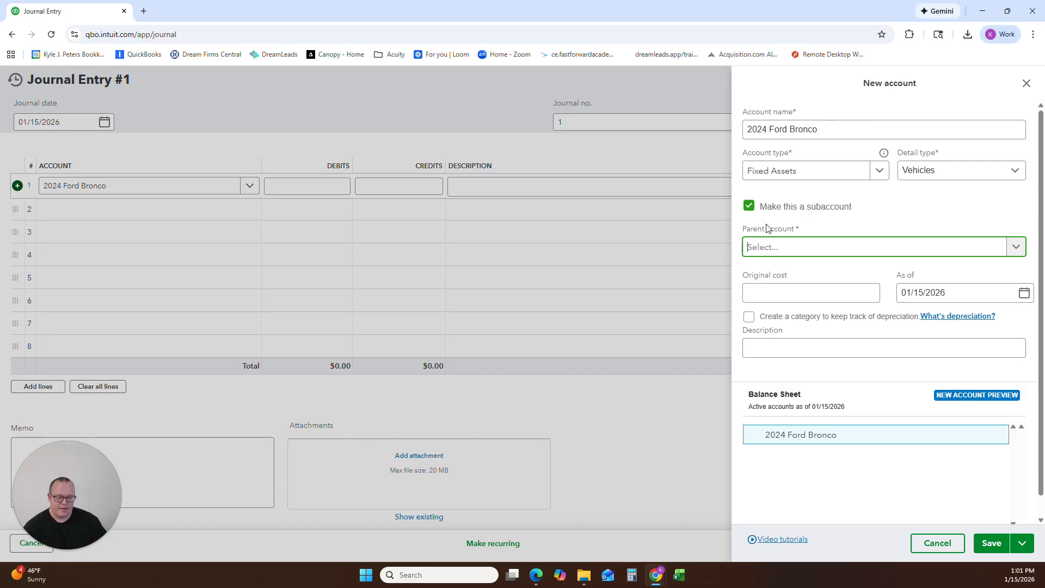
left_click(749, 207)
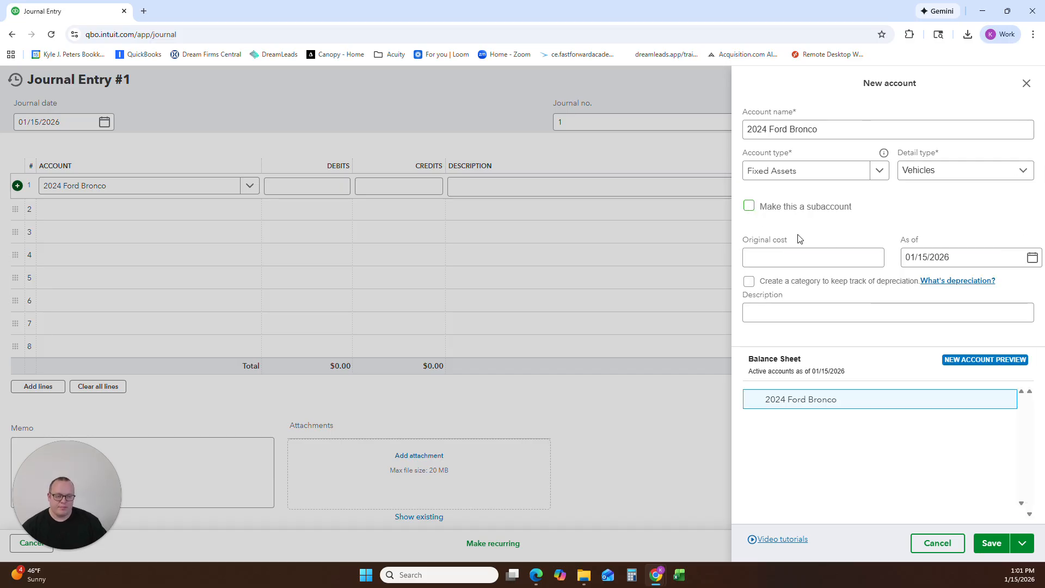
Step: Save the new 2024 Ford Bronco account and keep it as the account on journal line 1
left_click(988, 544)
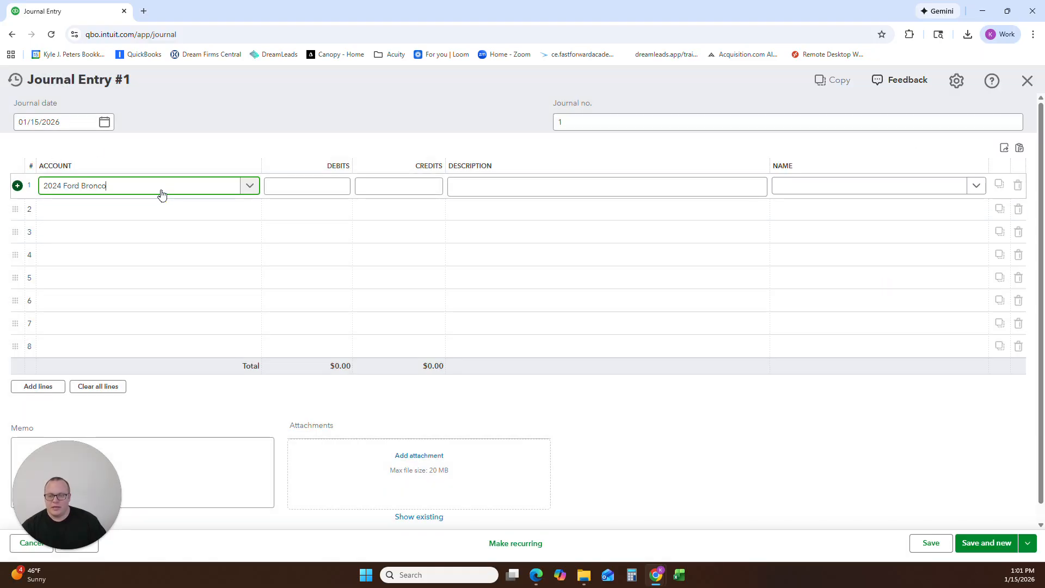
key("Tab")
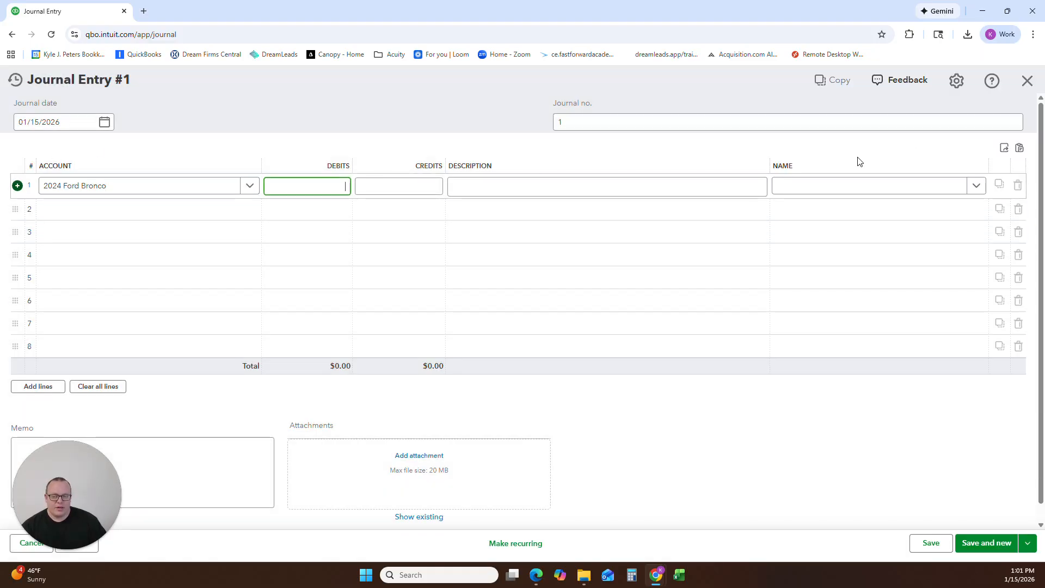
Step: Look up the total cash price in the purchase agreement and enter a debit of 48,657.50 on the 2024 Ford Bronco line
key("alt+Tab")
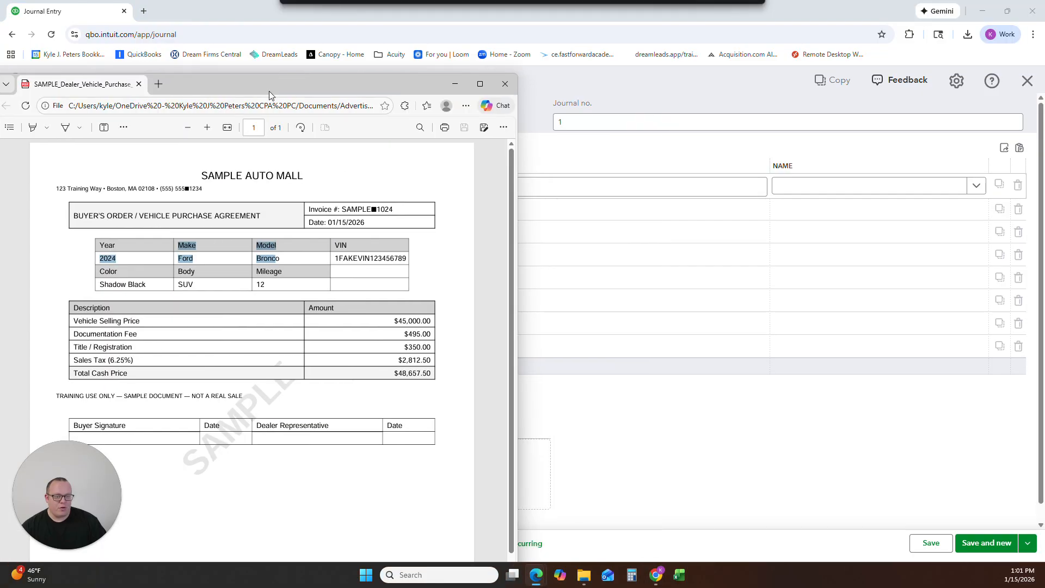
left_click(479, 84)
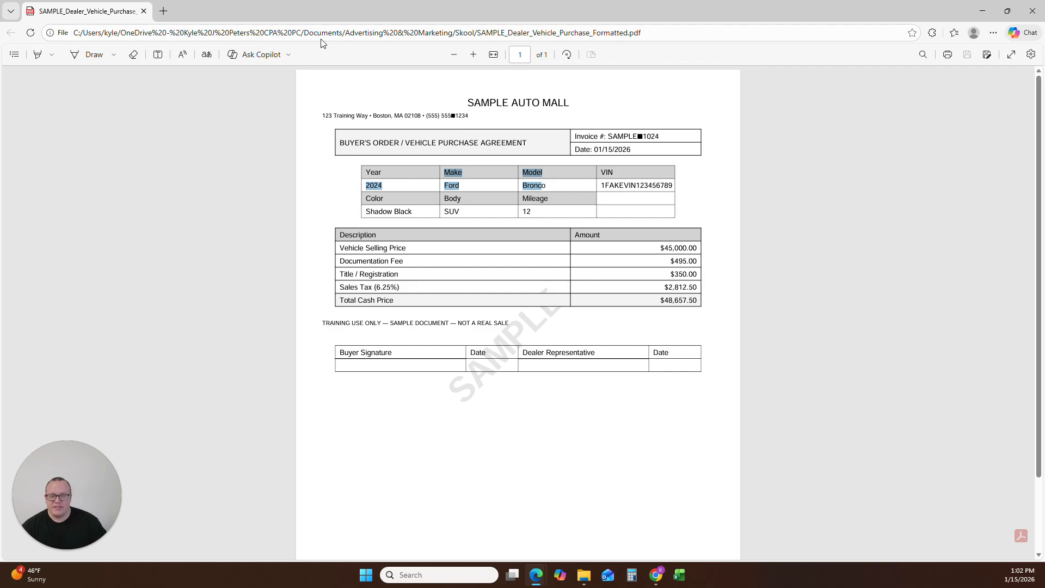
key("alt+Tab")
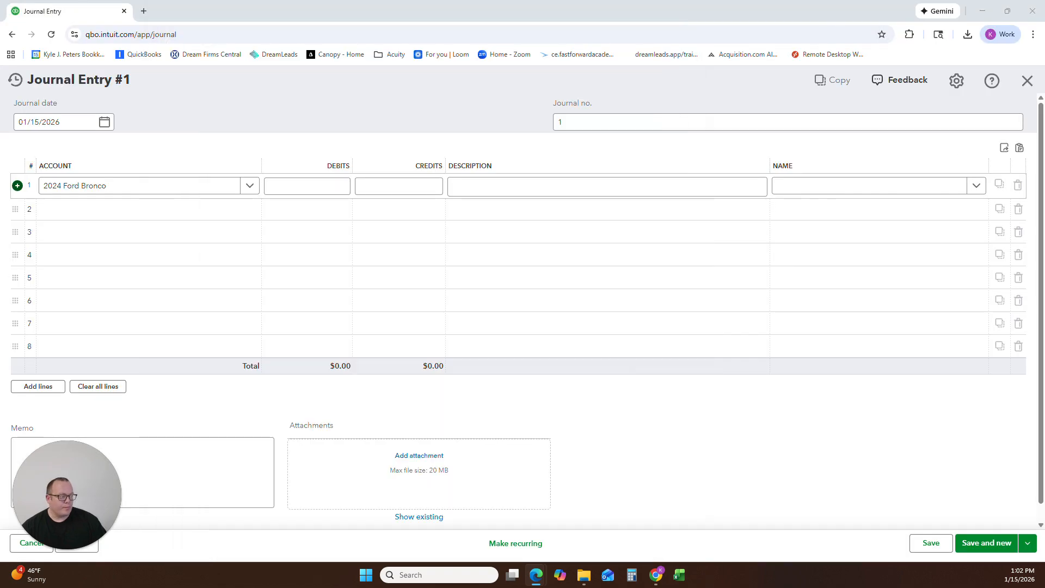
left_click(339, 185)
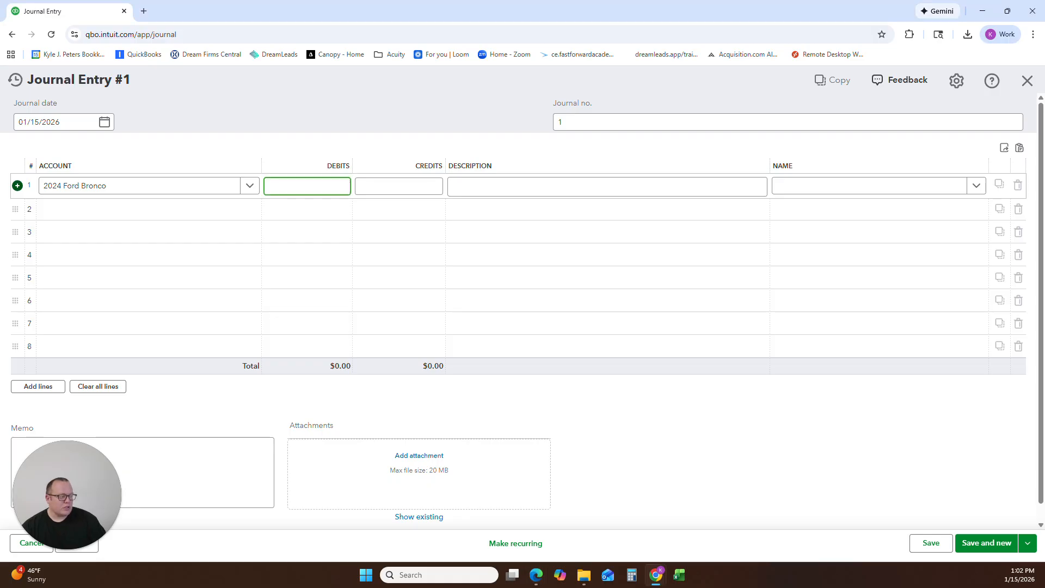
type("48657.50")
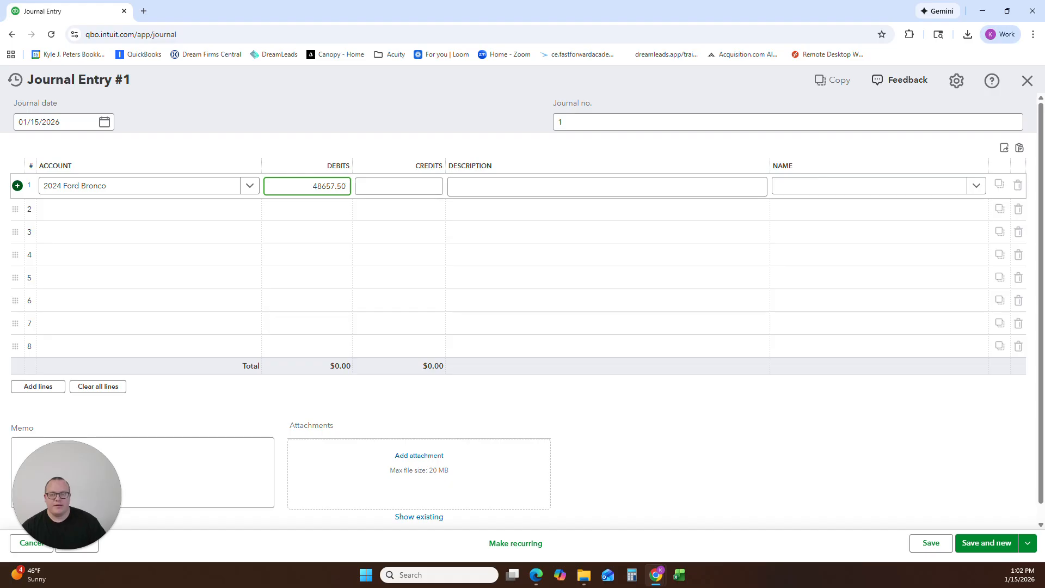
key("Tab")
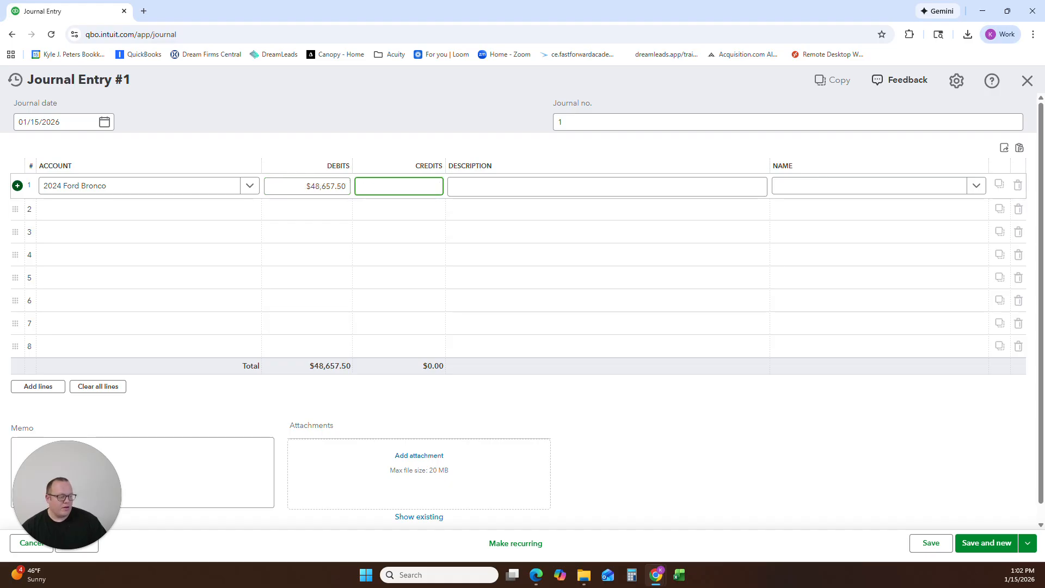
Step: Look up the cash down payment in the financing agreement and credit 5,000 to the Fake Checking account on journal line 2
key("super+d")
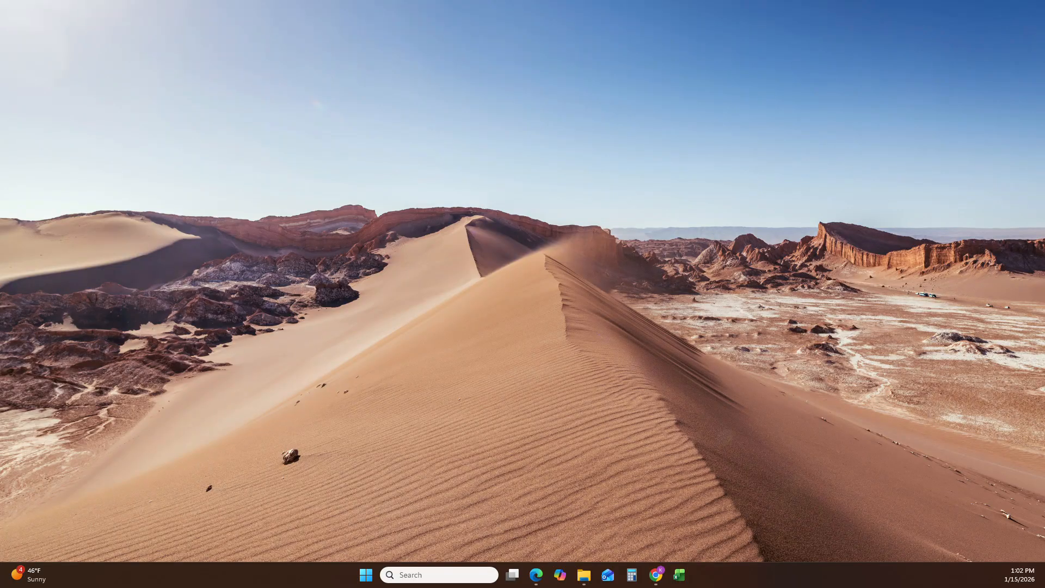
key("super+d")
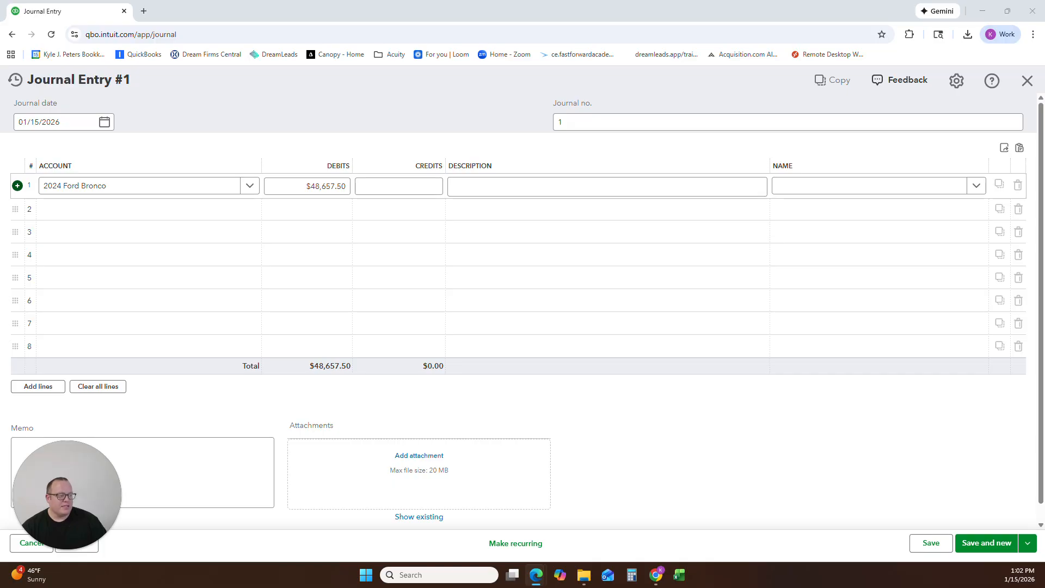
key("alt+Tab")
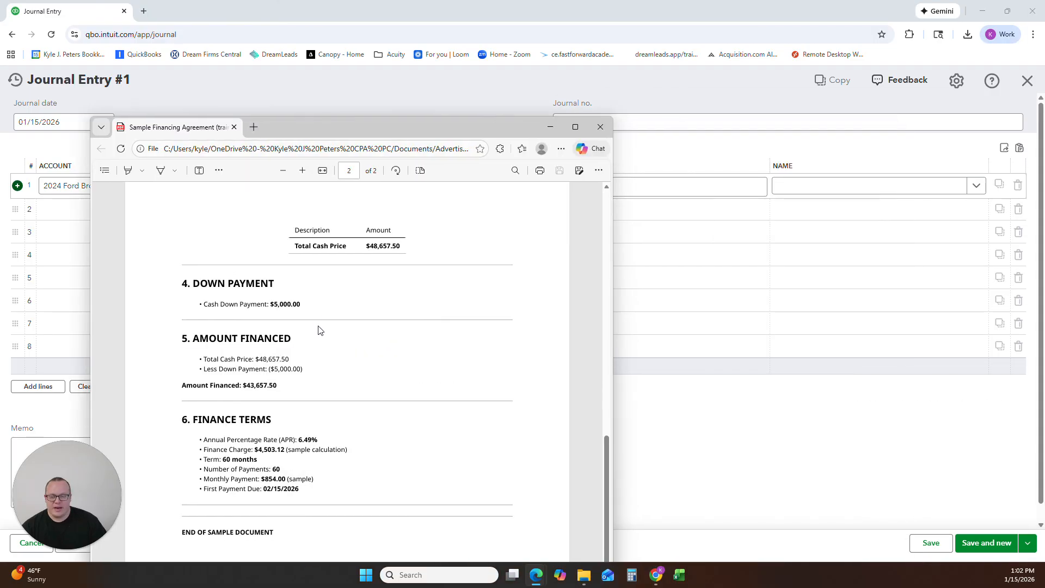
left_click_drag(410, 132, 1044, 190)
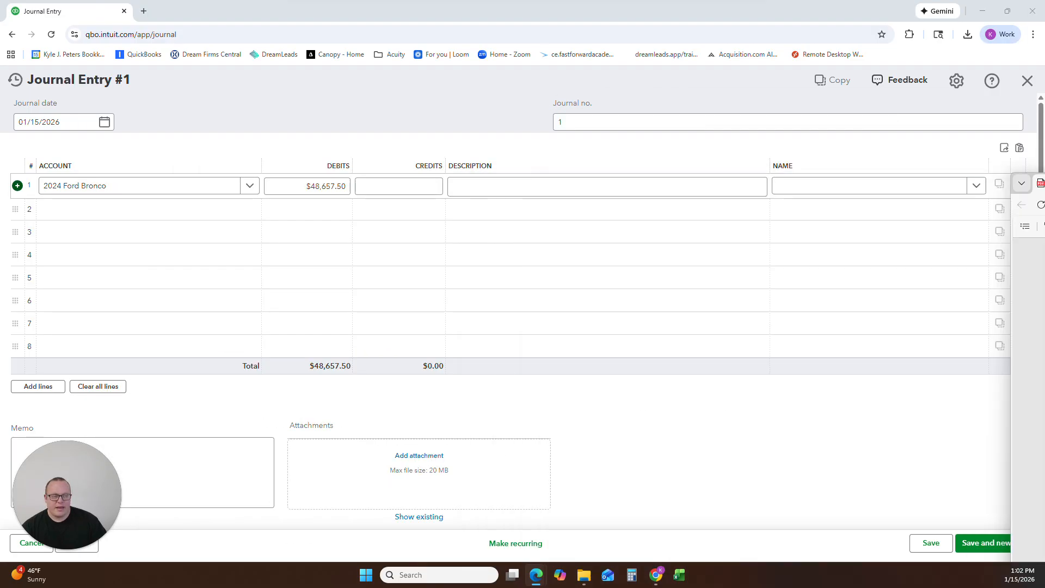
left_click(67, 206)
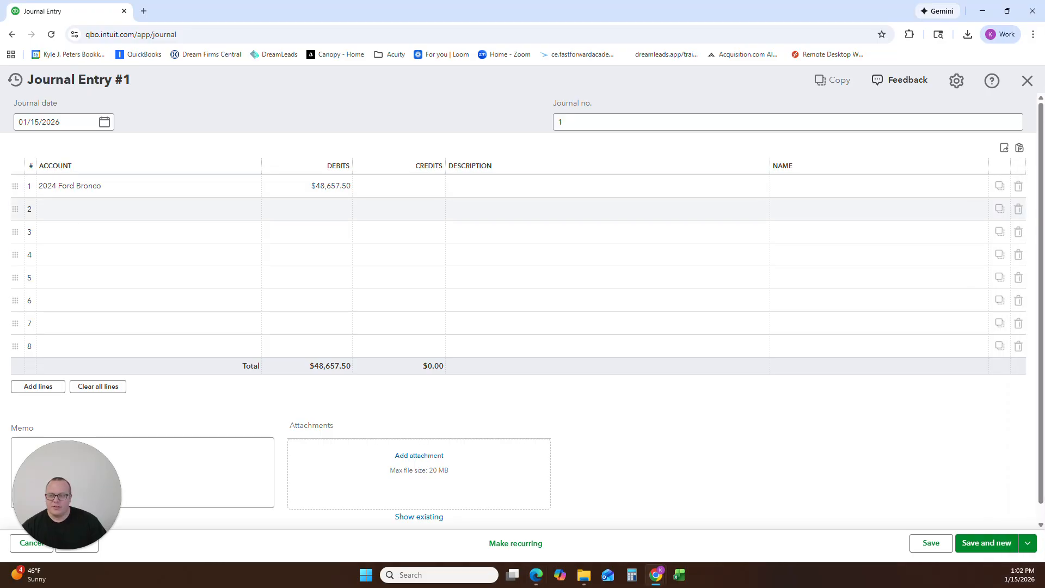
left_click(250, 216)
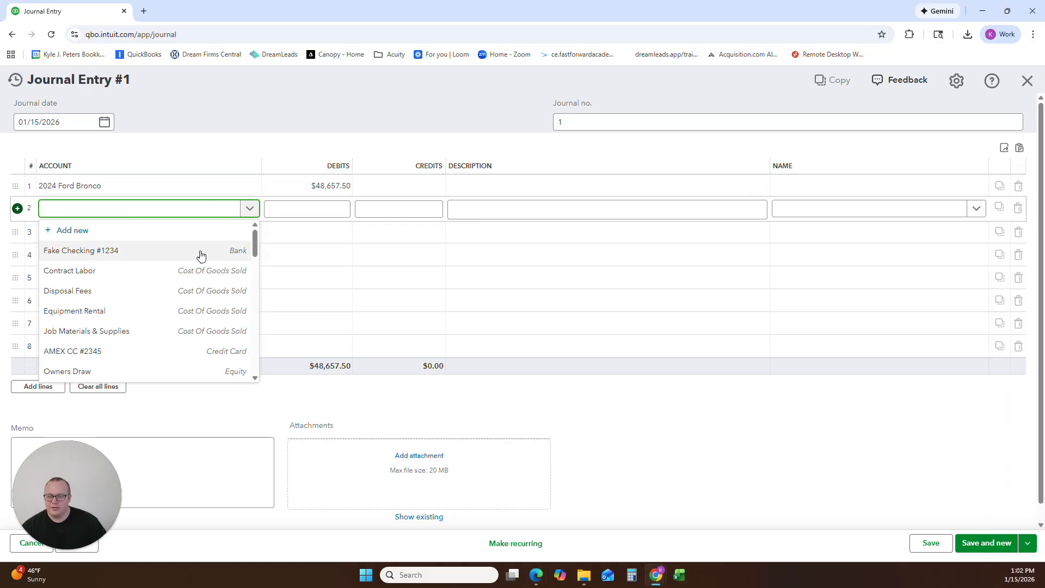
left_click(92, 251)
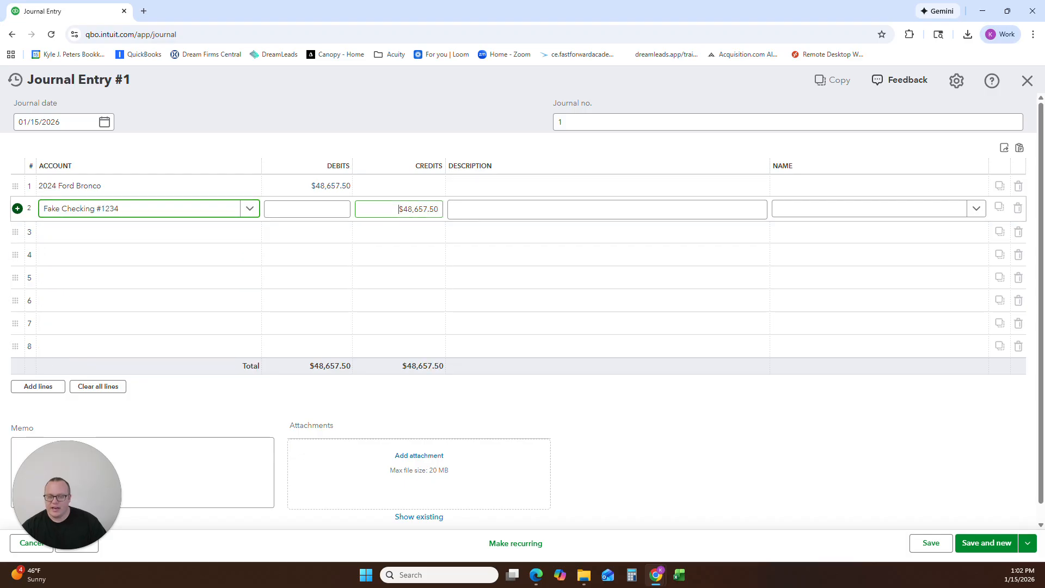
key("Tab")
key("Tab")
type("5000")
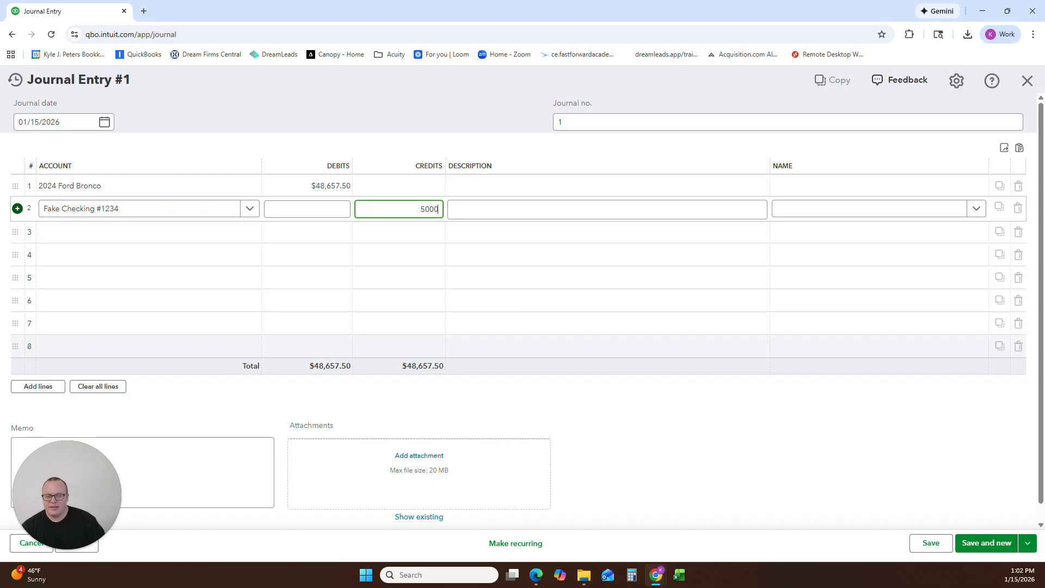
key("Tab")
Step: Start adding a new account named N/P - 2024 Ford Bronco from line 3 of the journal entry
key("Tab")
key("Tab")
key("Tab")
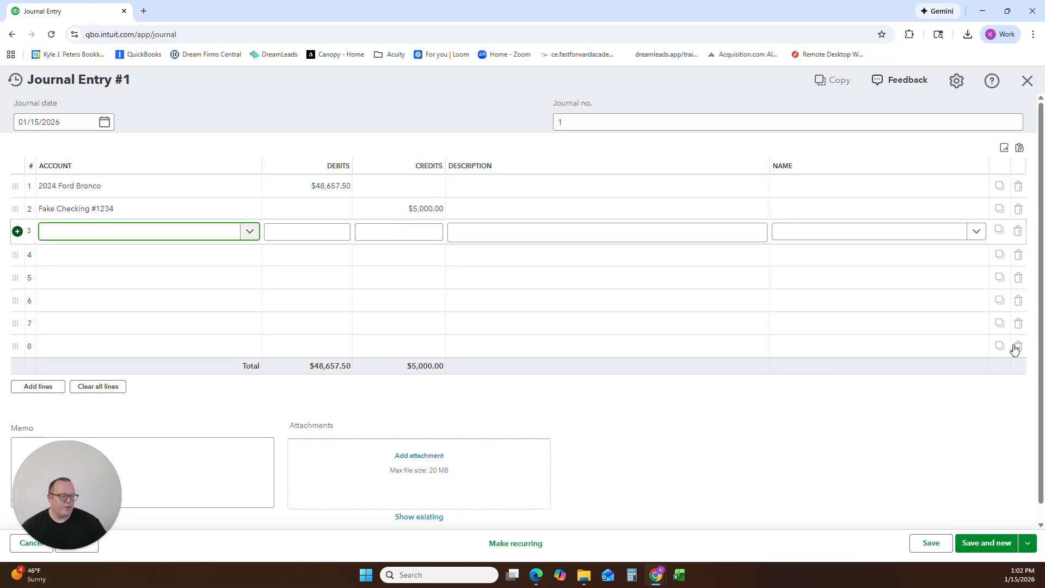
type("N/P -")
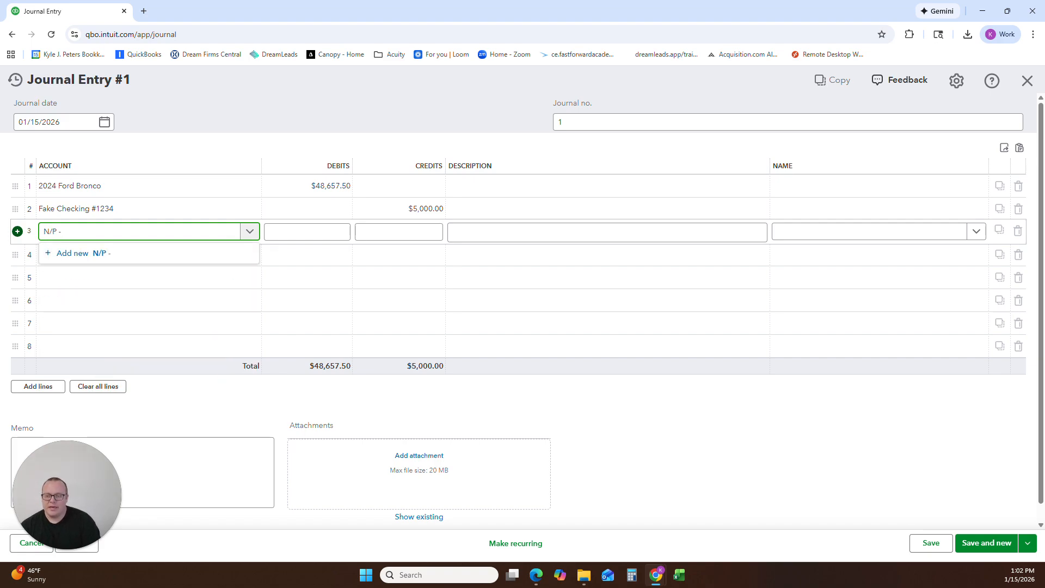
type(" 2024")
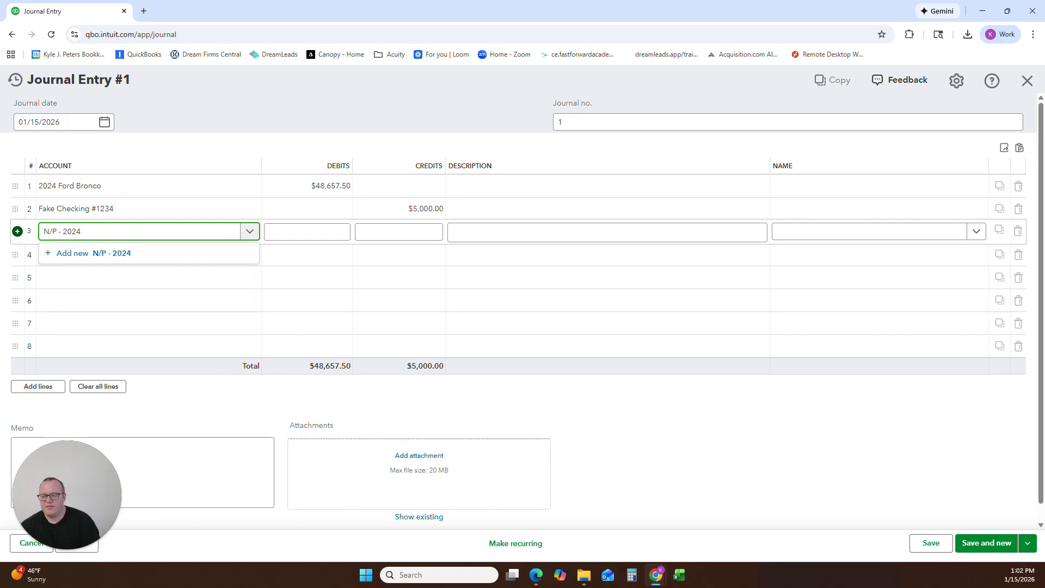
type(" Ford Bronco")
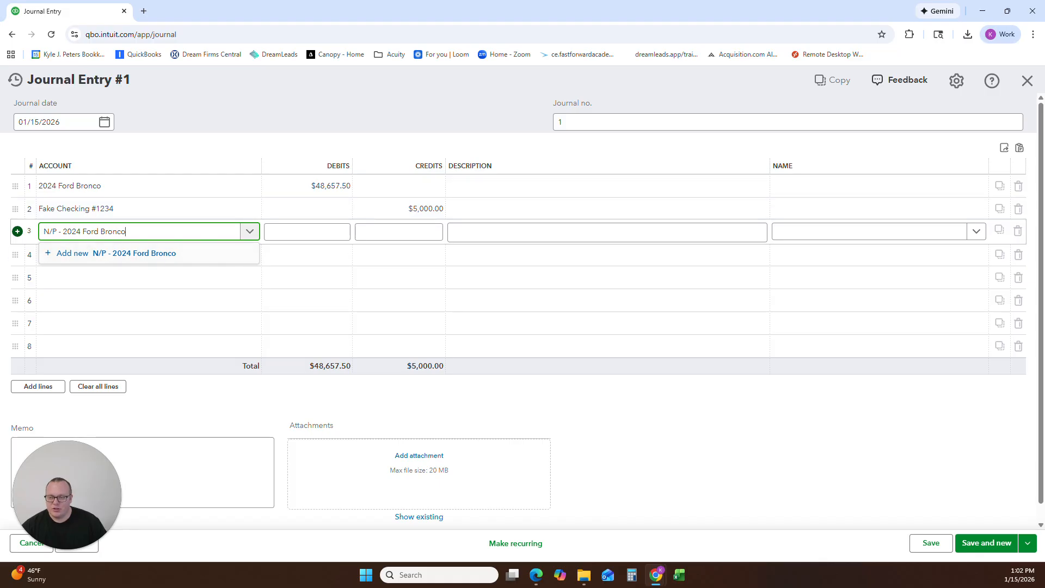
left_click(130, 255)
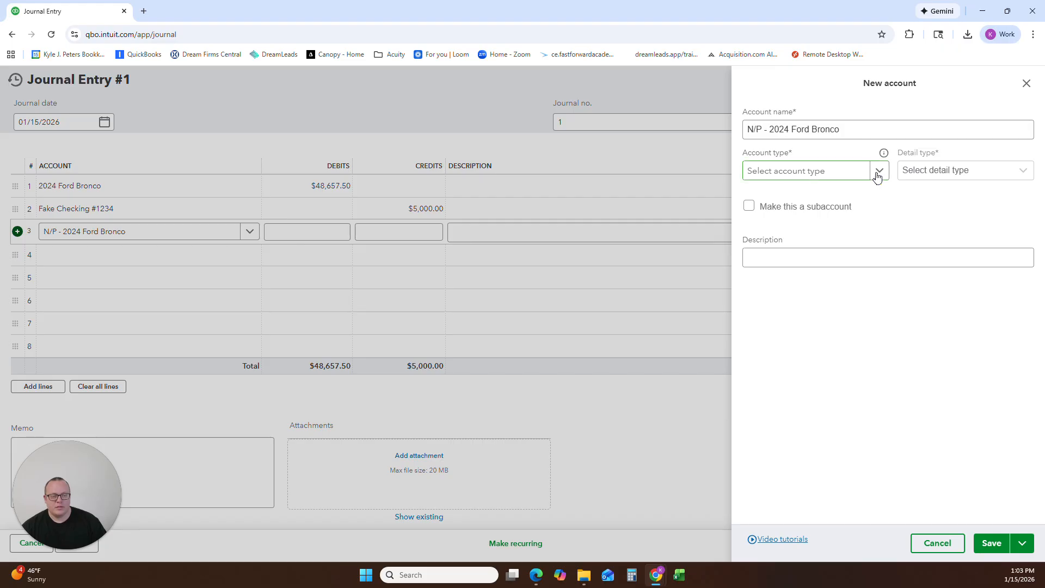
Step: Set the loan account's type to Long Term Liabilities with detail type Notes Payable and save the account
left_click(877, 173)
scroll(806, 277, "down", 2)
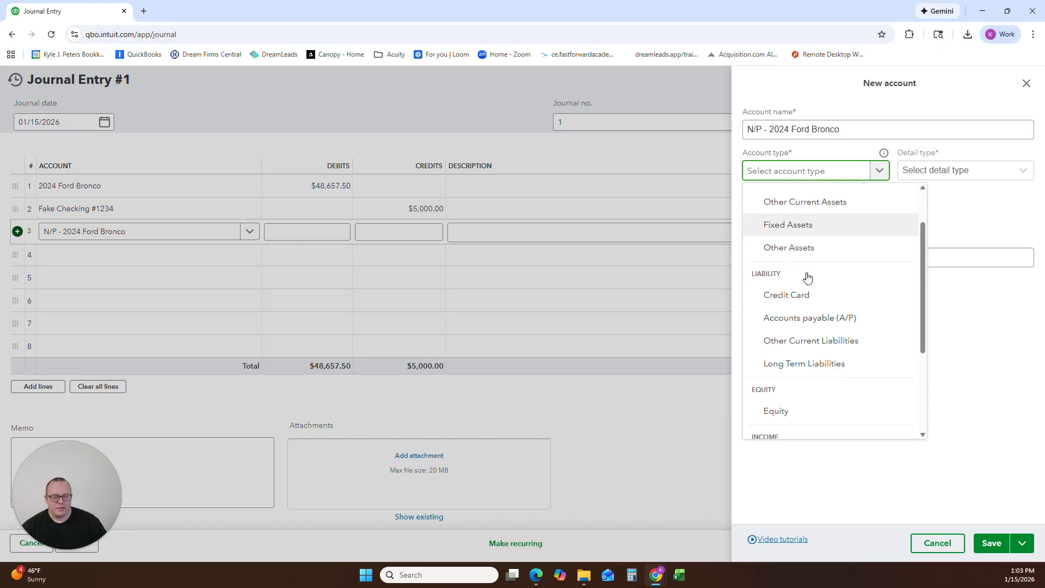
left_click(796, 312)
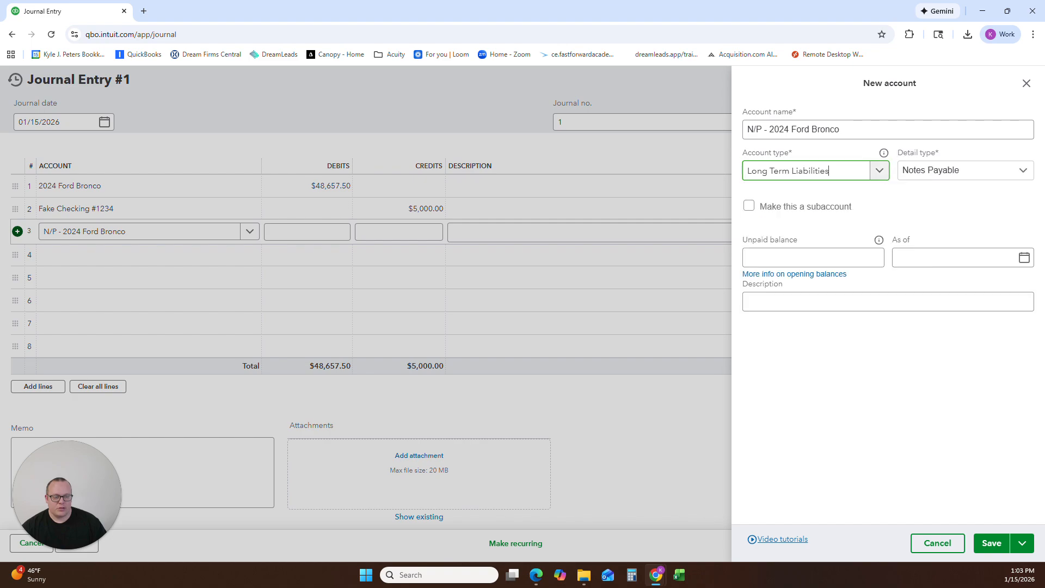
left_click(990, 542)
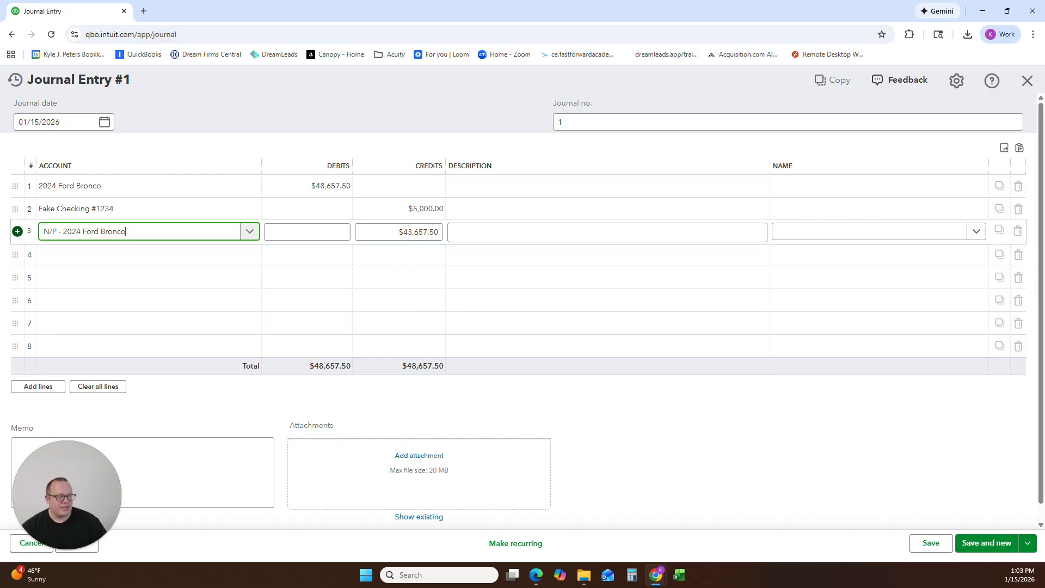
Step: Check the amount financed in the financing agreement against the credit on journal line 3, and return to the journal entry
left_click_drag(1044, 90, 517, 218)
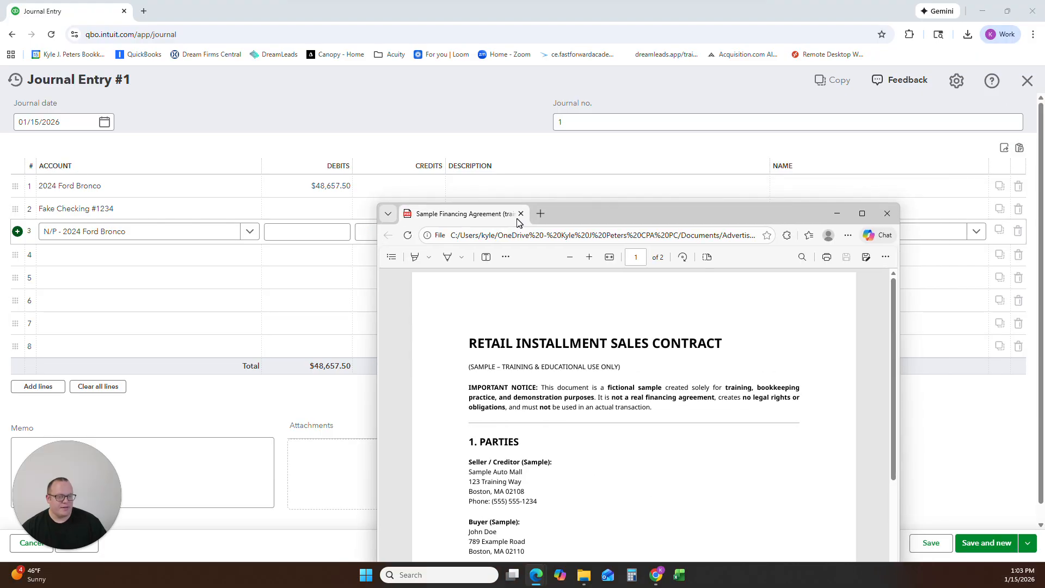
left_click(862, 214)
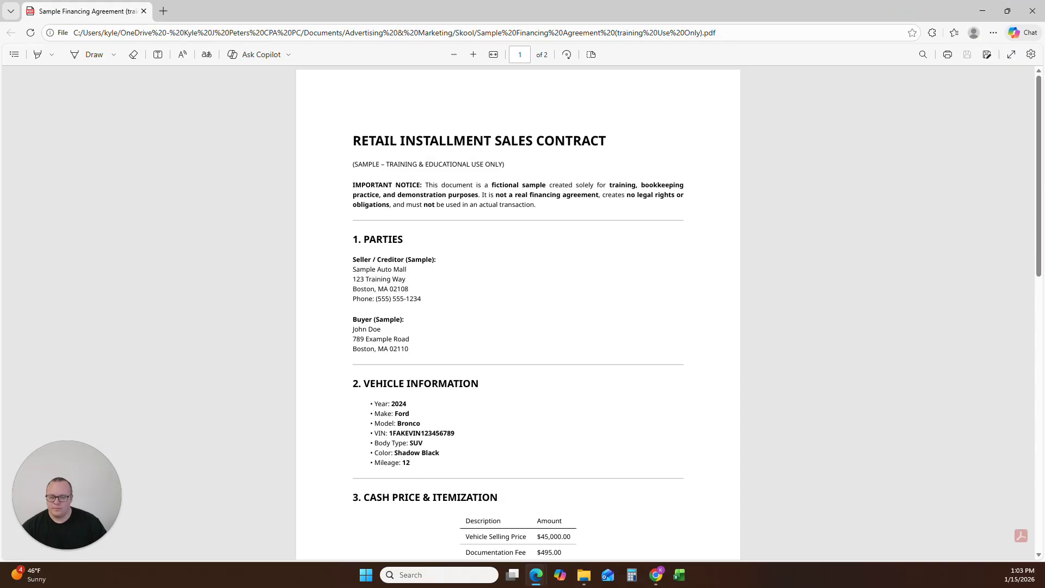
scroll(399, 314, "down", 10)
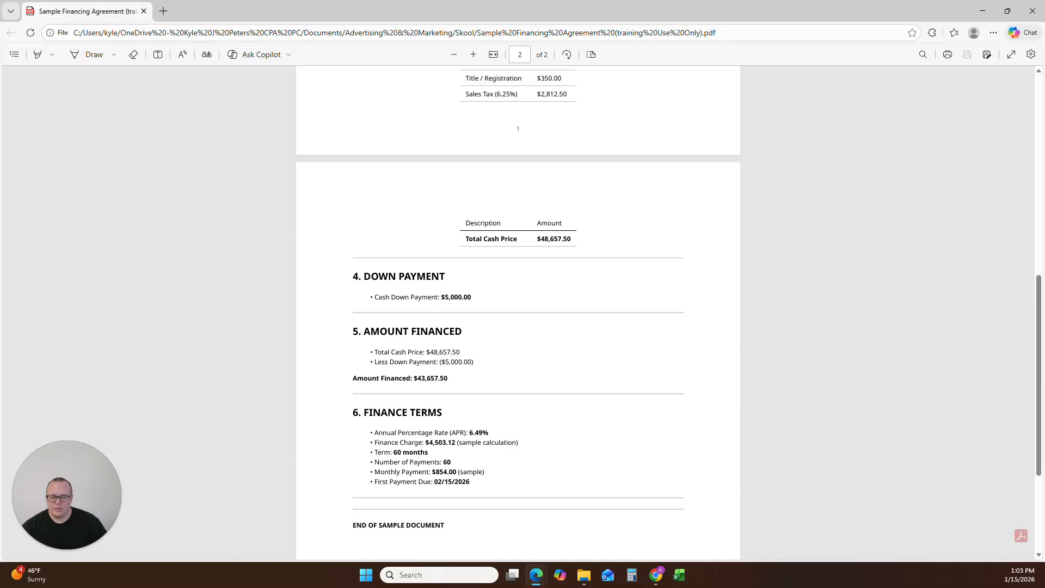
scroll(517, 313, "down", 3)
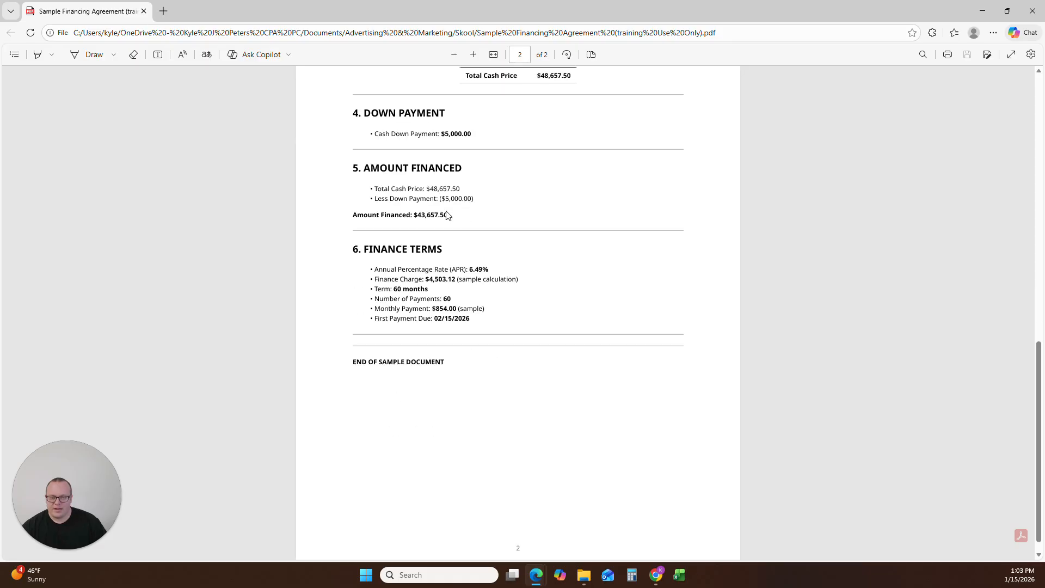
key("alt+Tab")
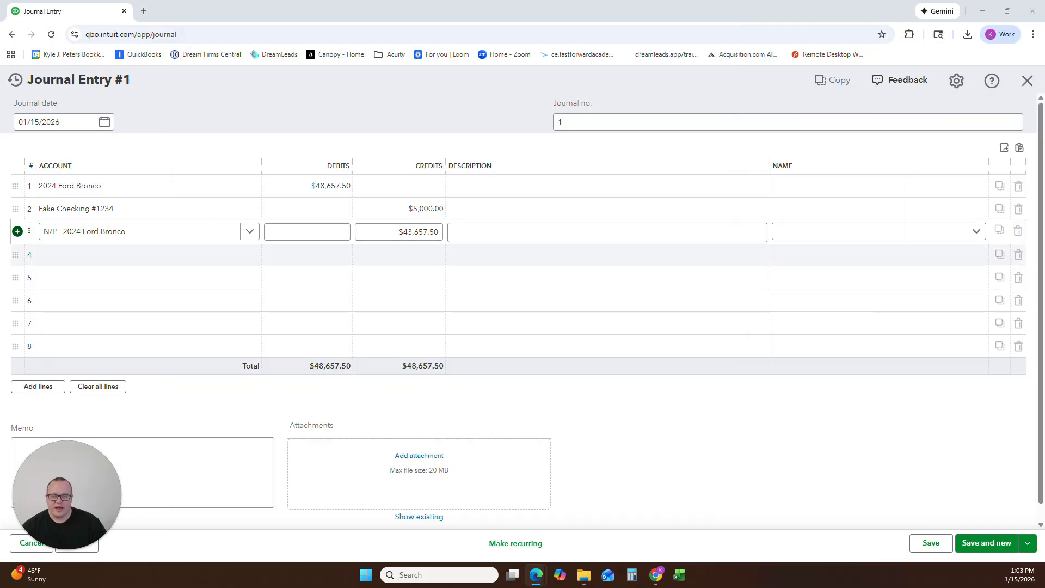
Step: Save and close the completed journal entry
left_click(399, 119)
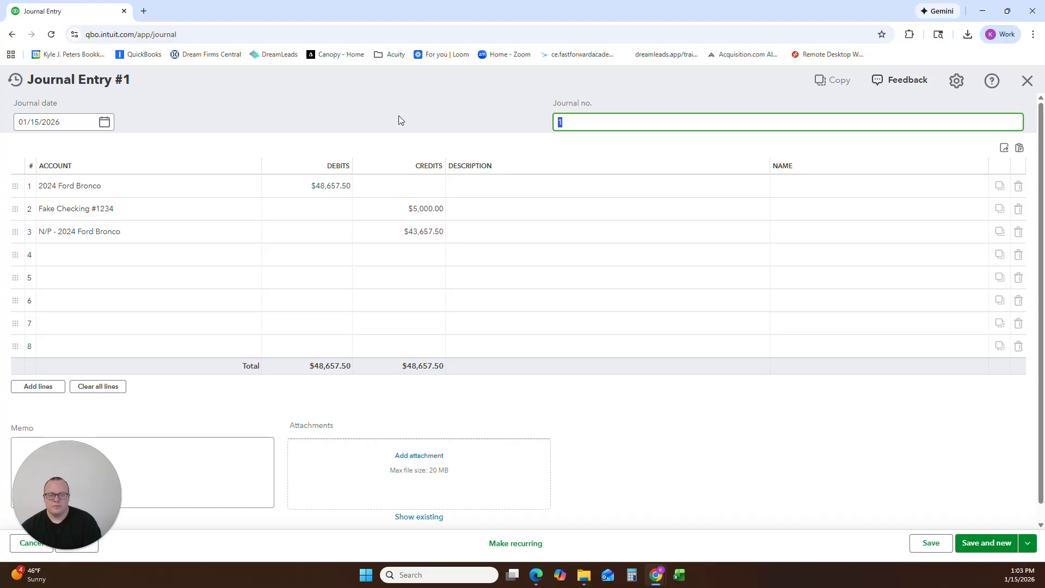
left_click(1027, 543)
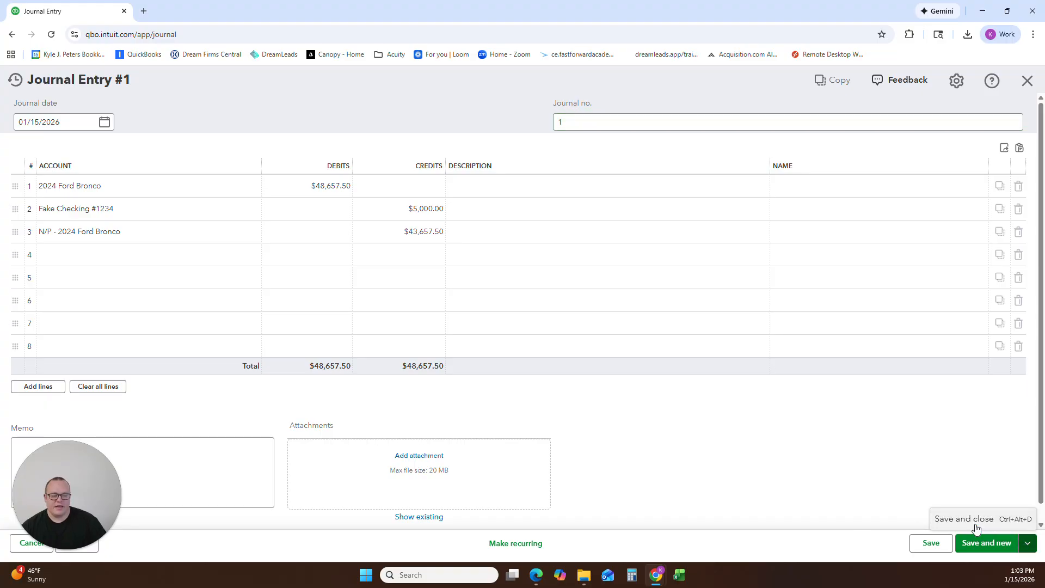
left_click(974, 520)
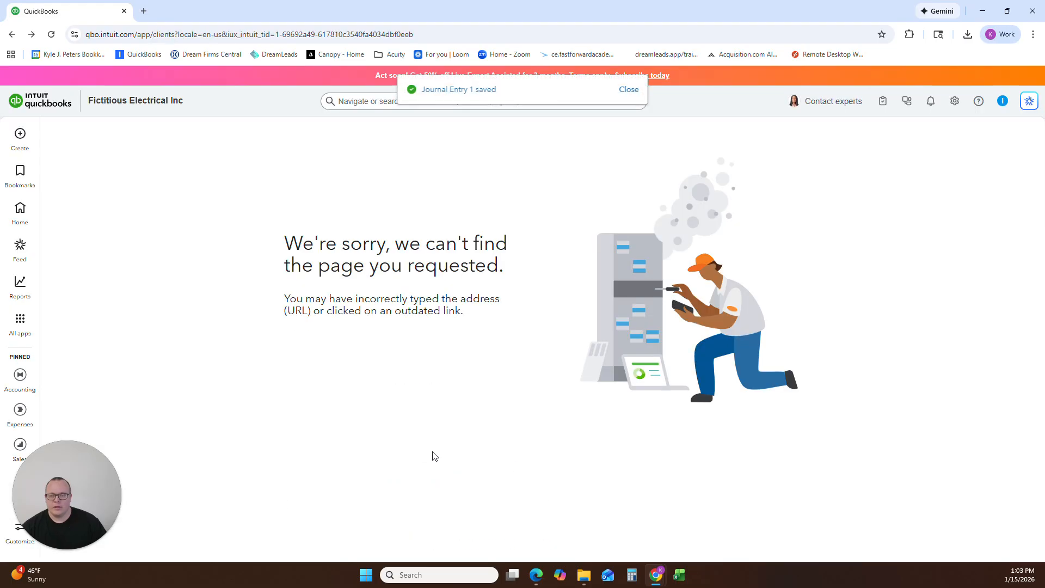
Step: Open the Balance Sheet from the standard reports and review the vehicle asset, loan liability and checking balances
mouse_move(21, 282)
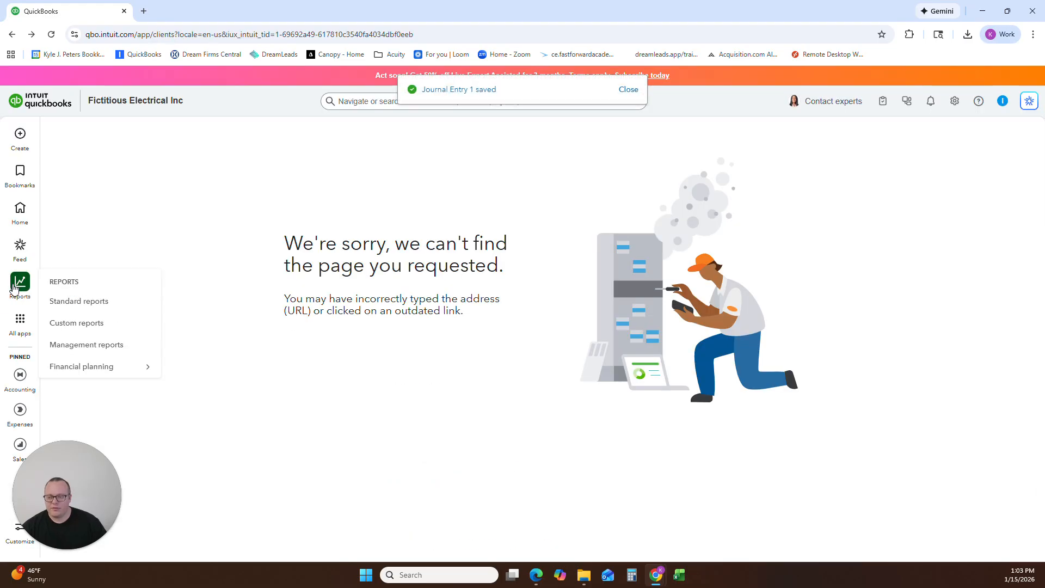
left_click(69, 302)
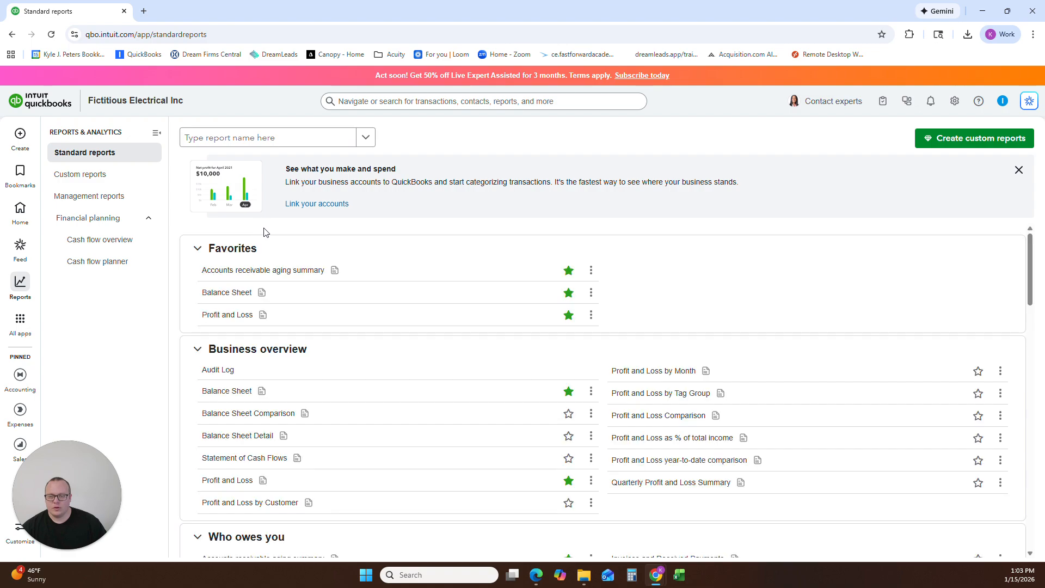
left_click(234, 293)
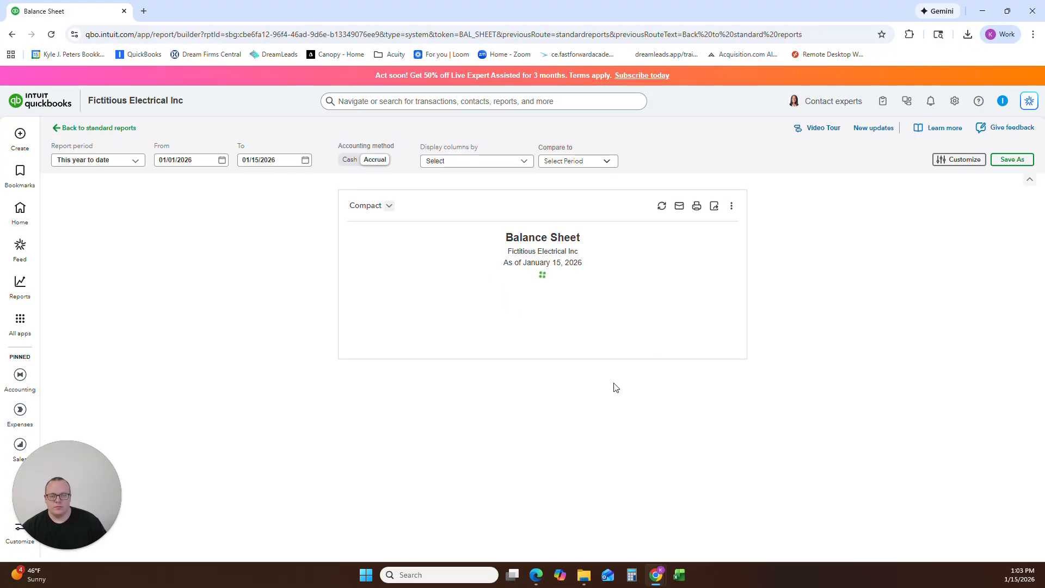
scroll(460, 351, "down", 1)
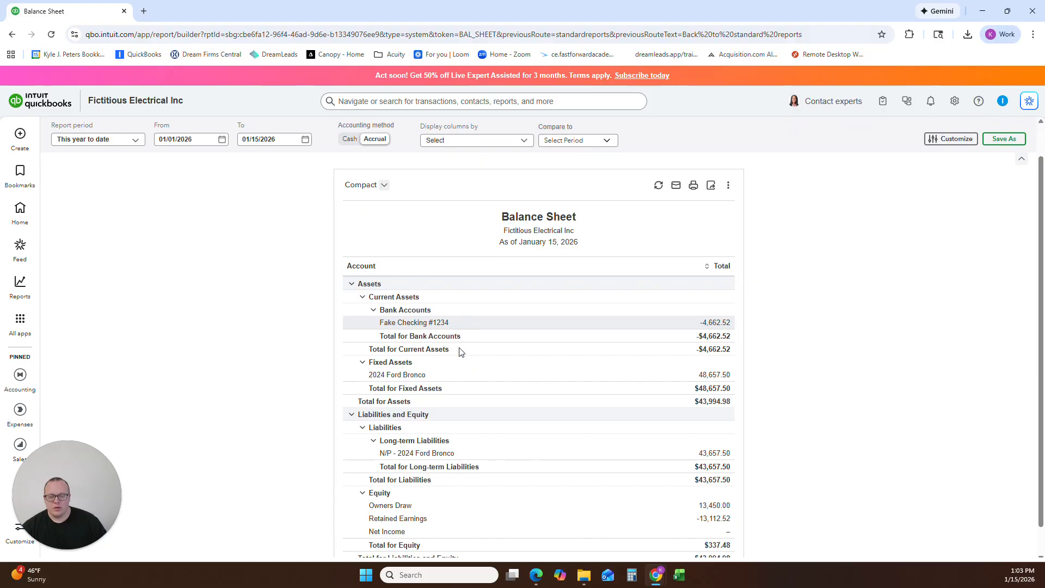
scroll(460, 351, "down", 2)
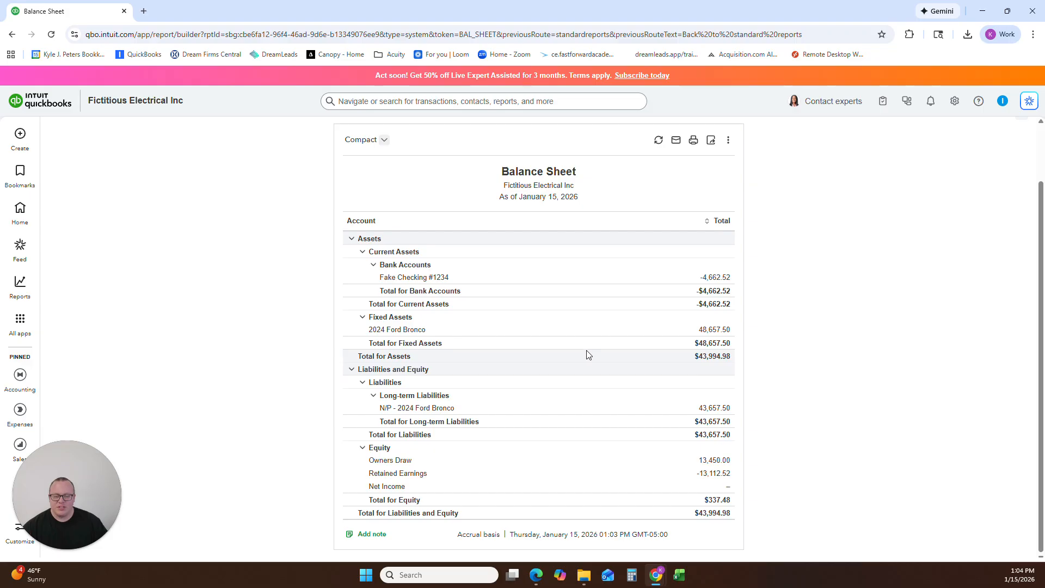
Step: Open Excel and maximize its window
left_click(684, 579)
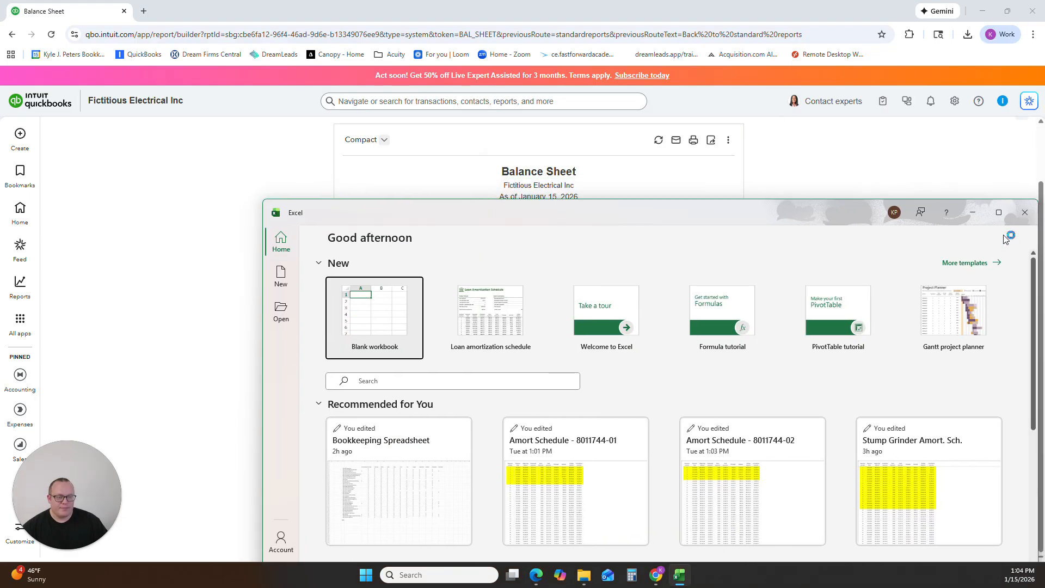
left_click(1000, 213)
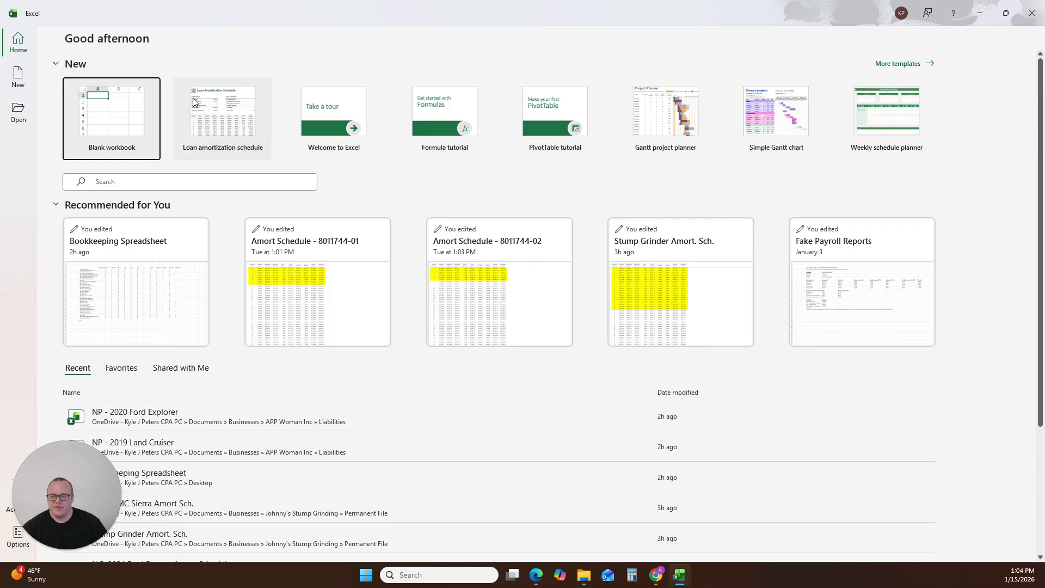
left_click(215, 182)
type("lo")
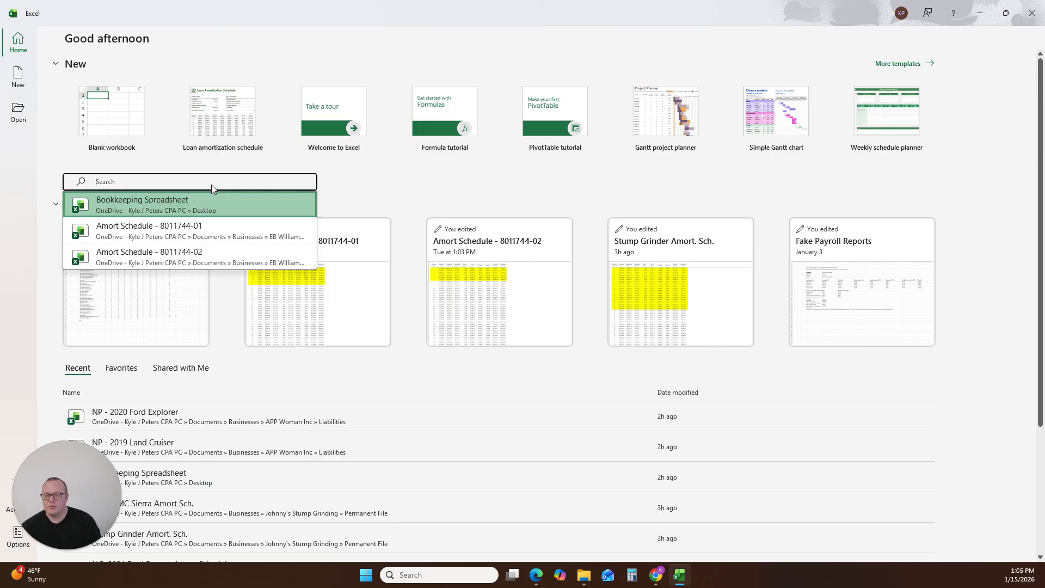
type("an")
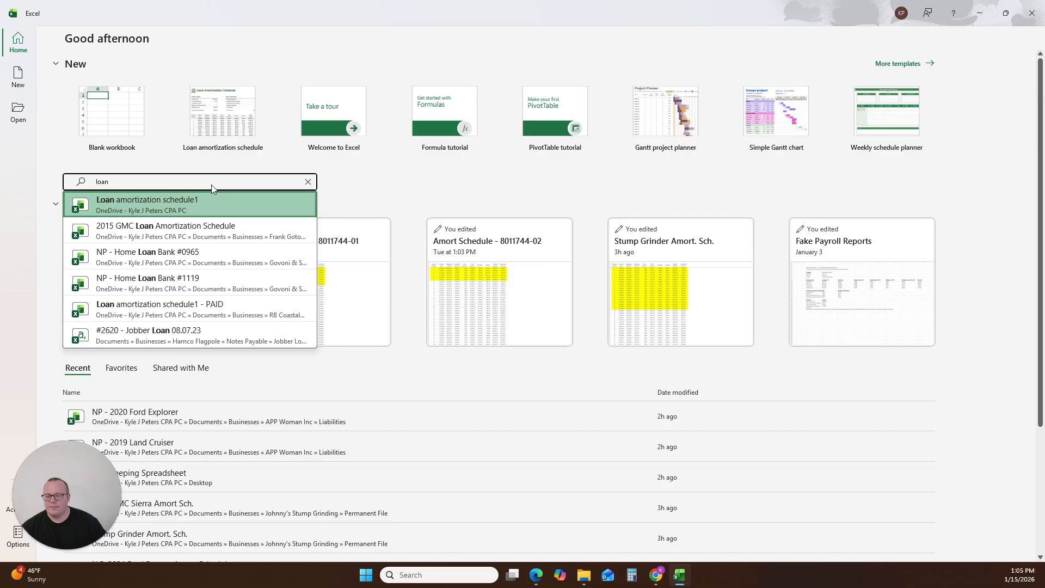
left_click(308, 182)
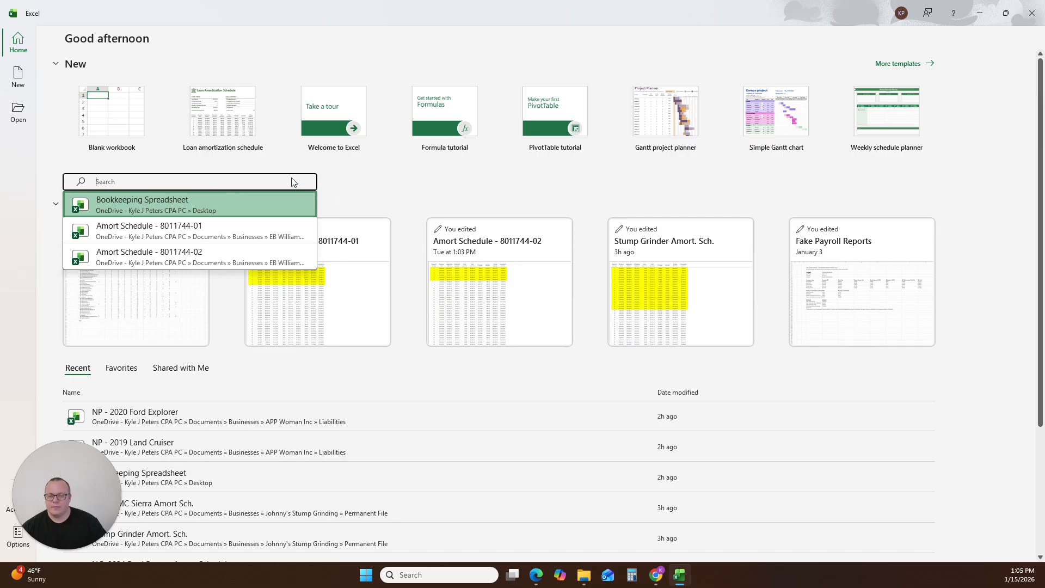
Step: Create a new workbook from the Loan amortization schedule template
left_click(214, 123)
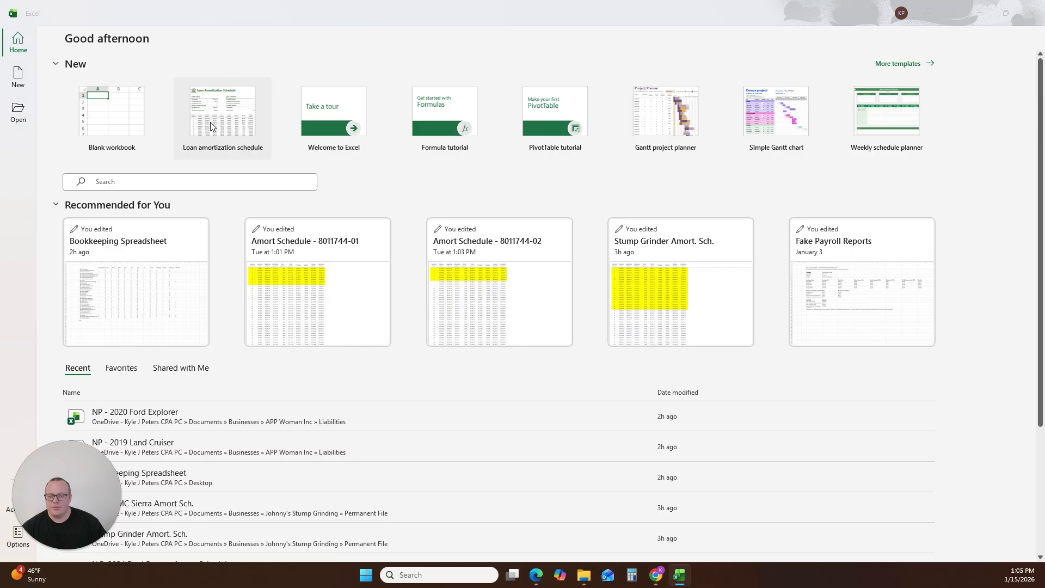
left_click(603, 381)
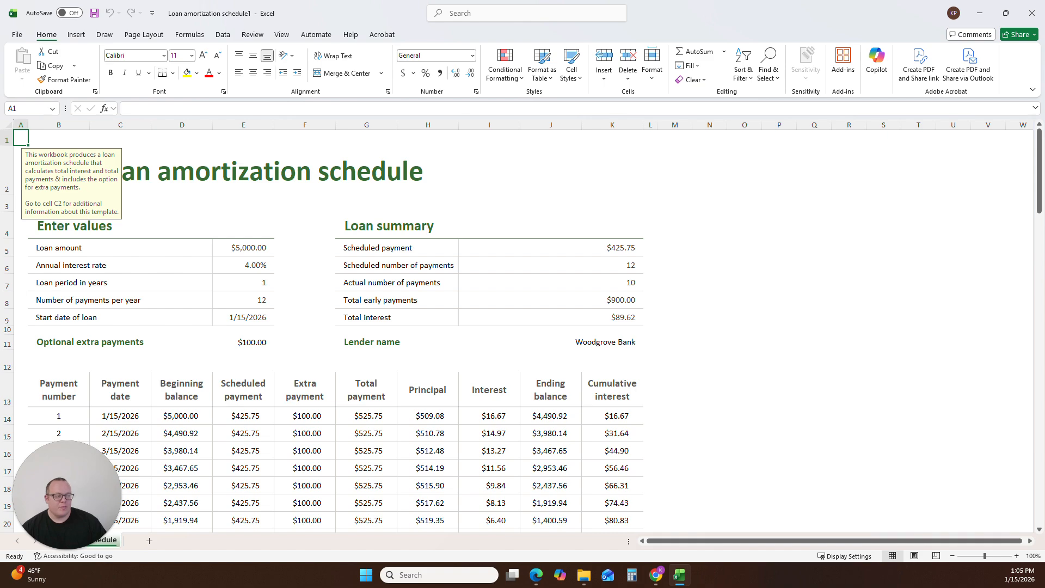
Step: Look up the amount financed in the financing agreement and enter 43,657.50 as the loan amount in the amortization schedule
left_click(260, 248)
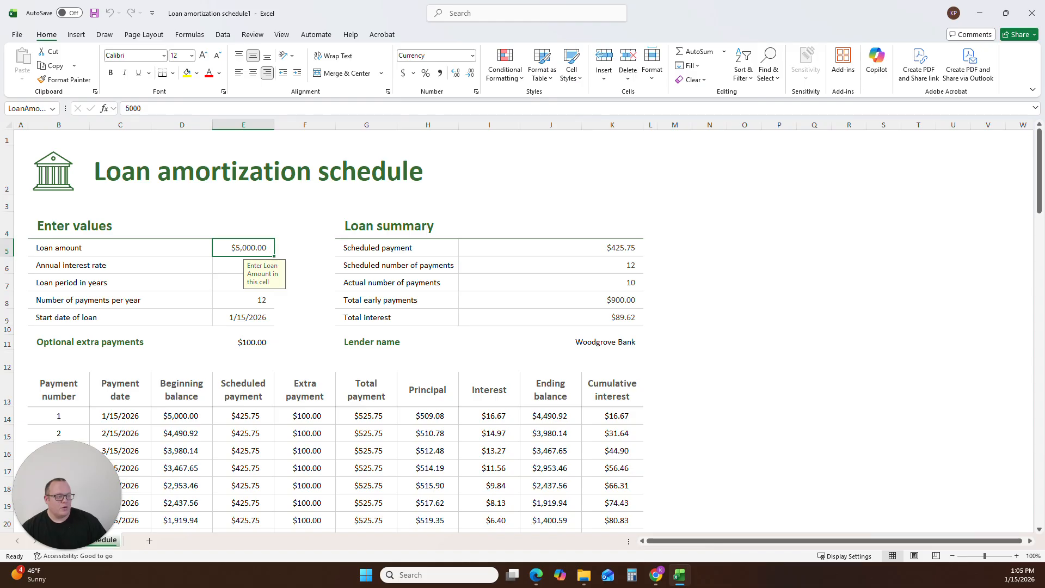
key("alt+Tab")
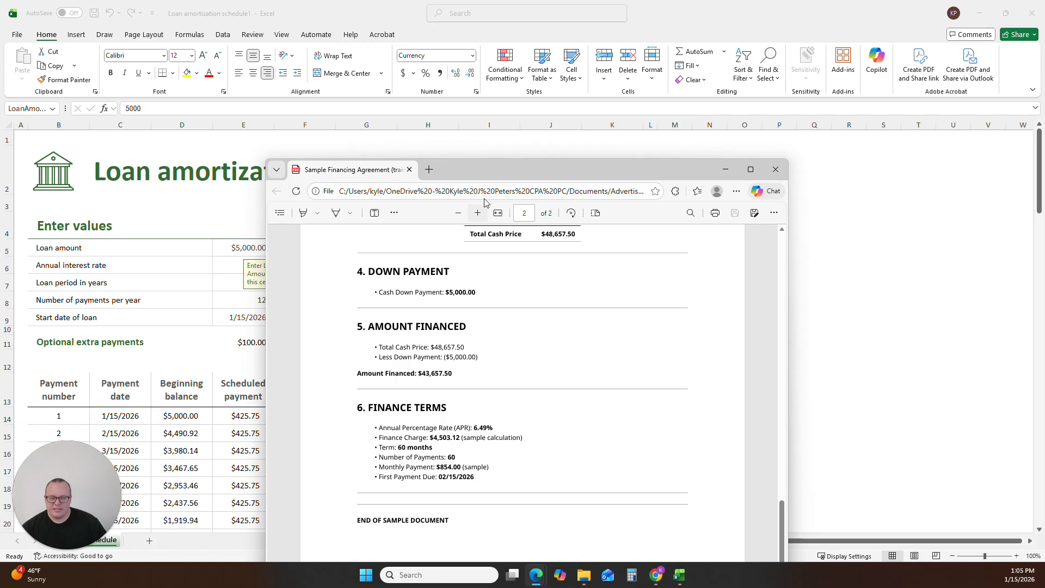
key("alt+Tab")
left_click(232, 250)
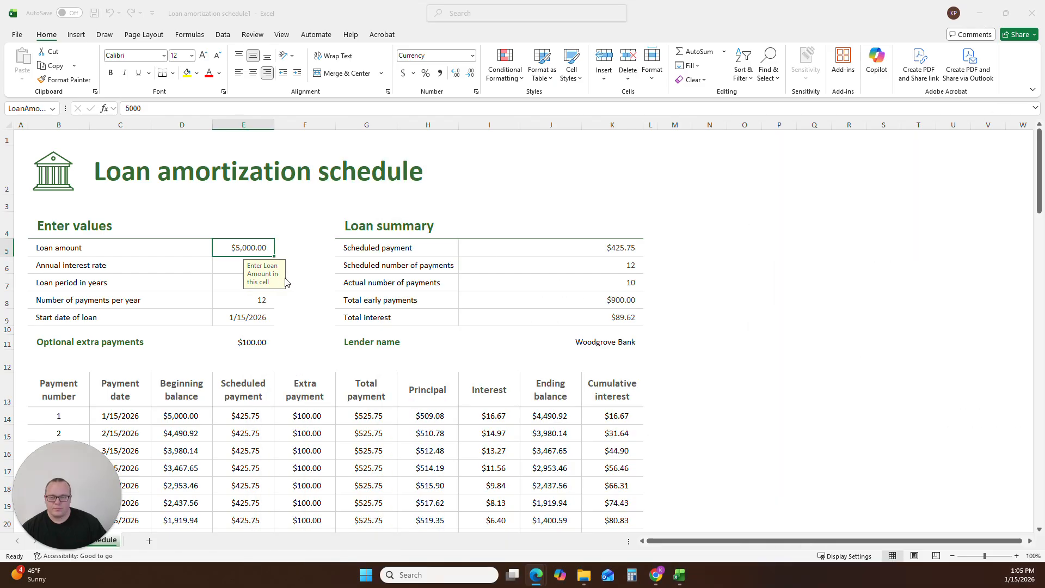
type("4")
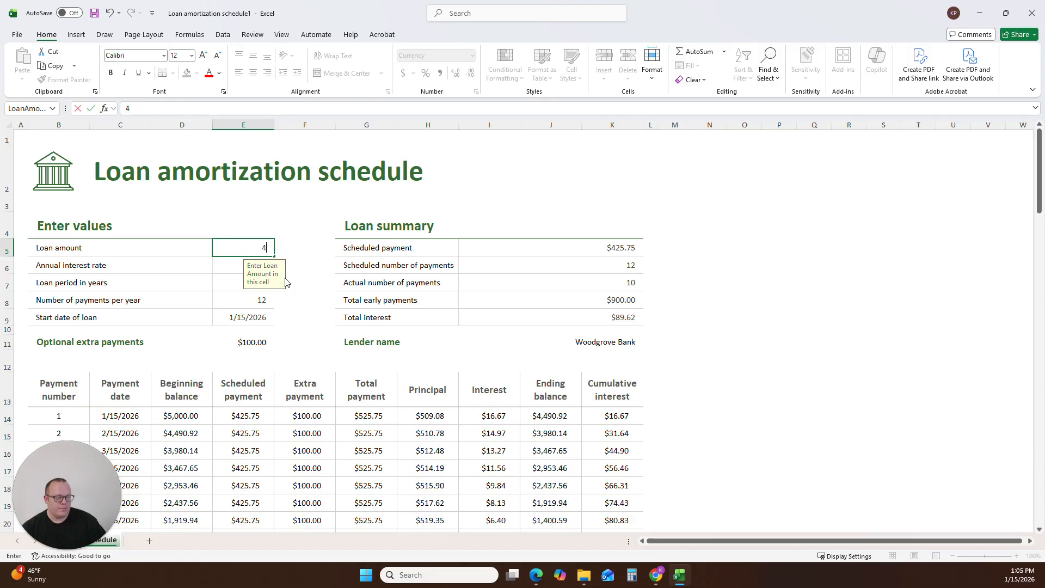
type("3,657.50")
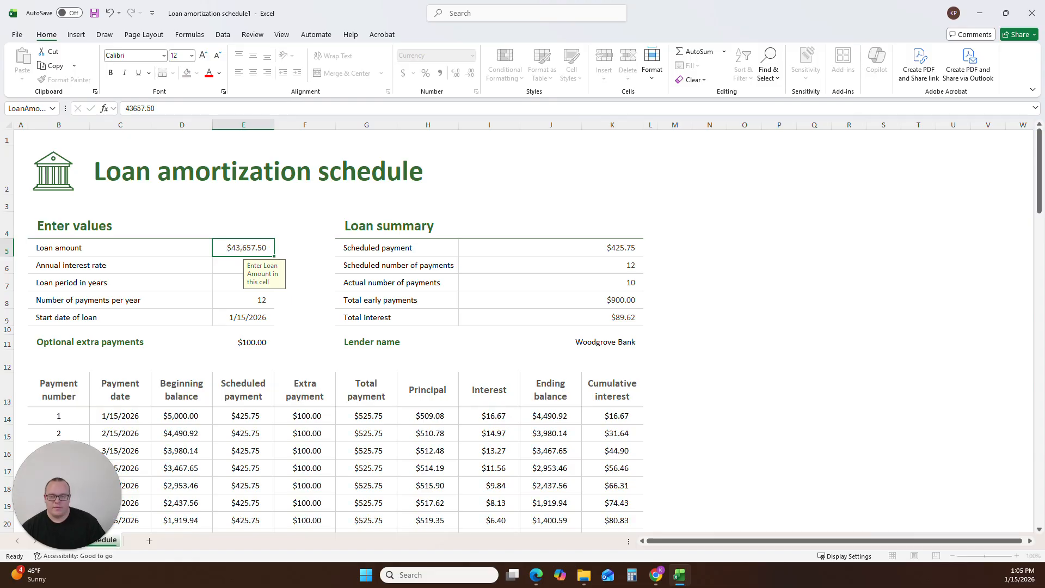
key("Tab")
key("Return")
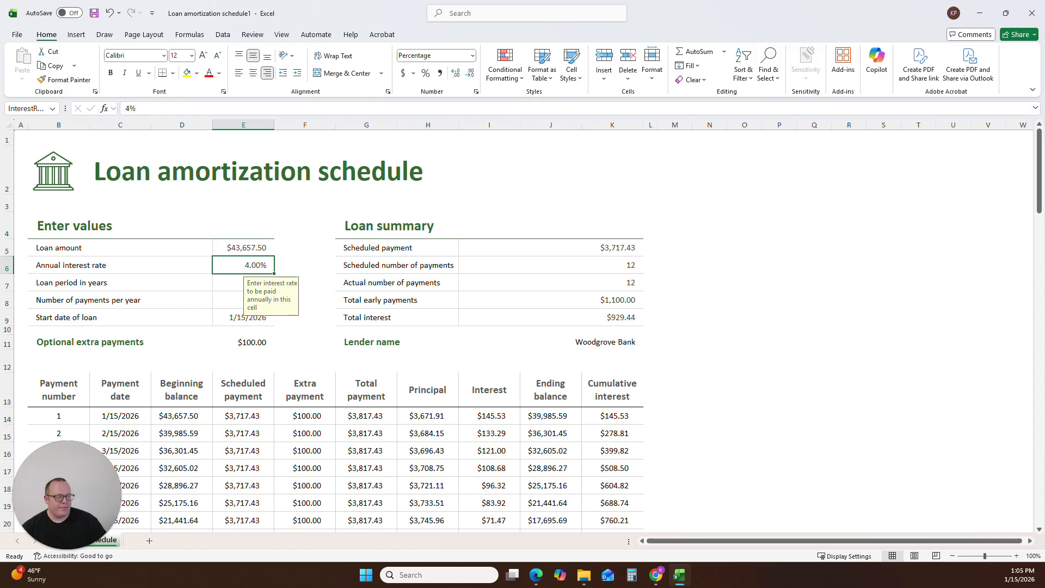
Step: Look up the APR in the financing agreement and set the schedule's annual interest rate to 6.49%
left_click_drag(1044, 158, 611, 146)
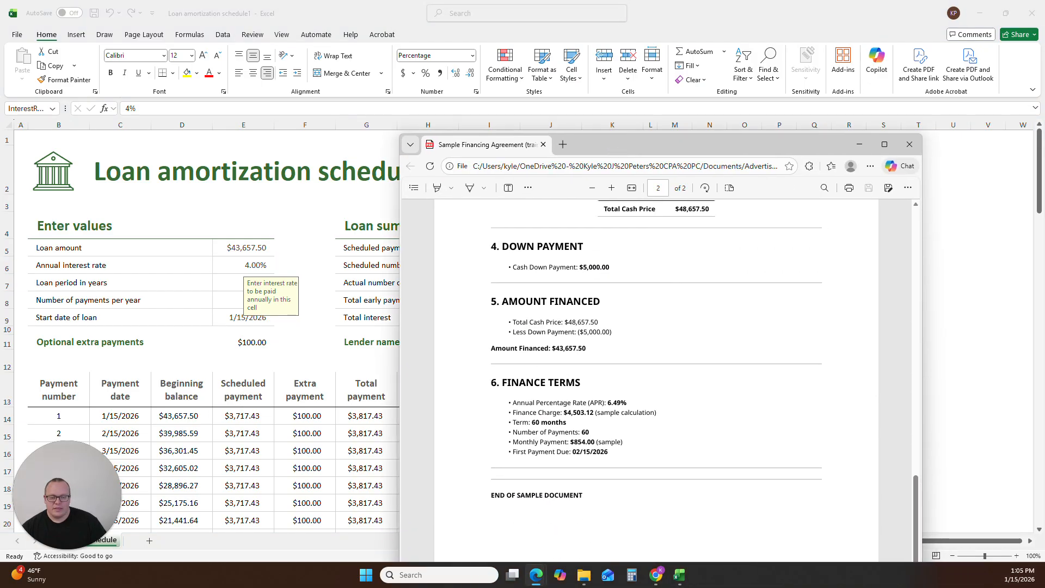
left_click_drag(622, 142, 1044, 144)
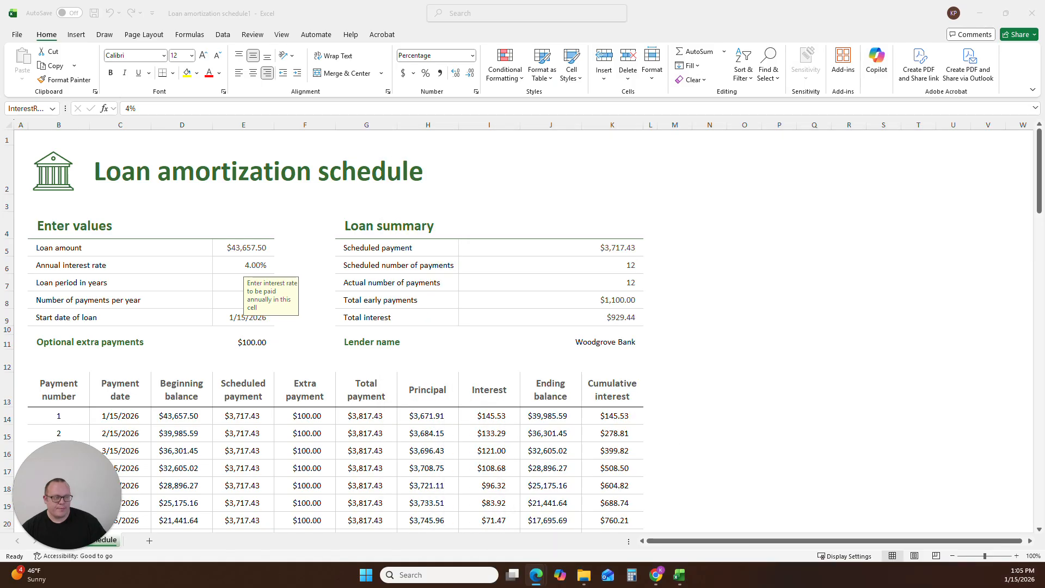
left_click(244, 268)
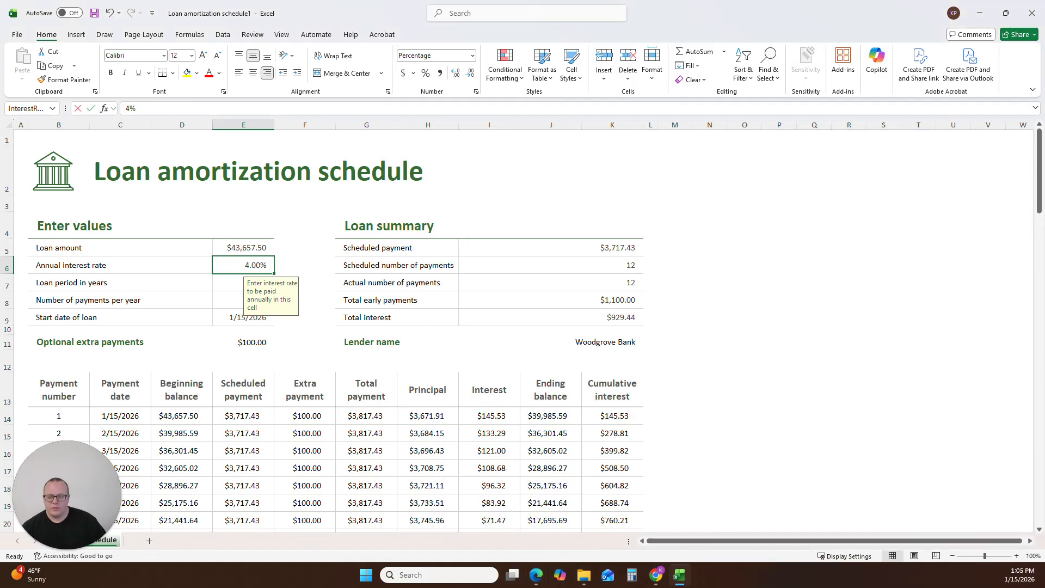
type("6.49")
key("Return")
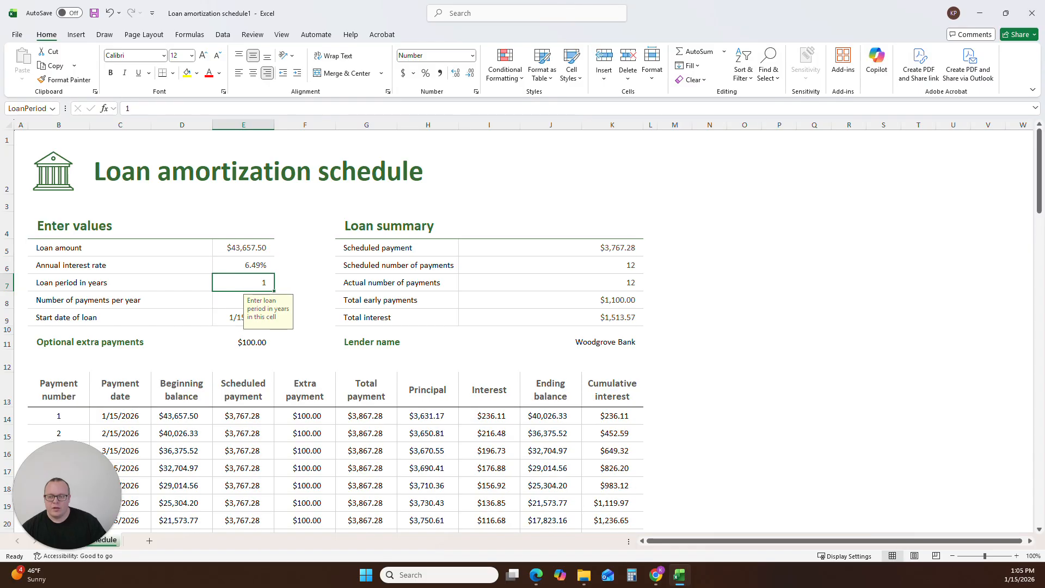
Step: Check the term in the financing agreement's finance terms and set the schedule's loan period to 5 years
left_click_drag(1044, 212, 531, 171)
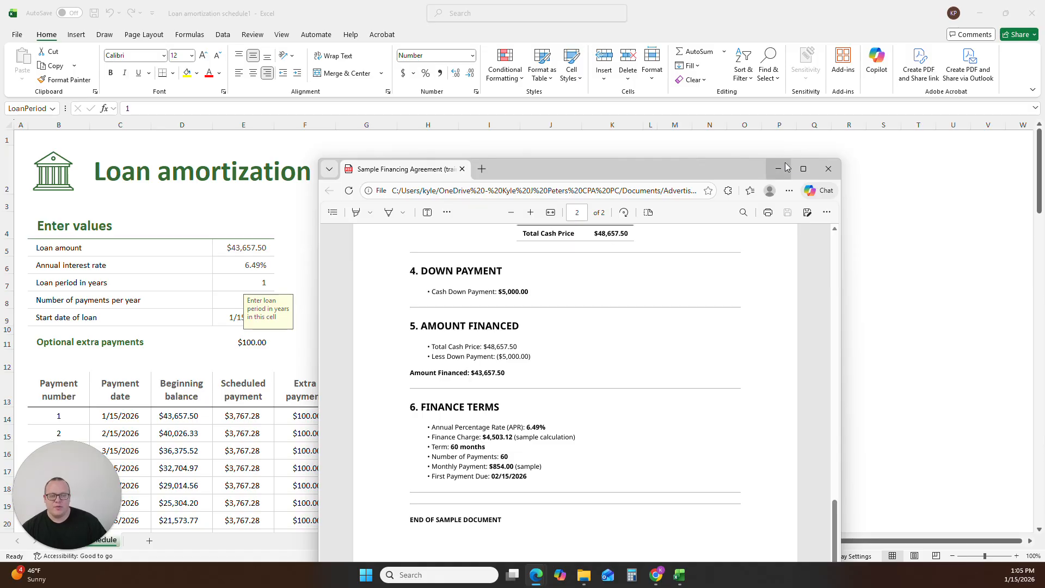
left_click(803, 169)
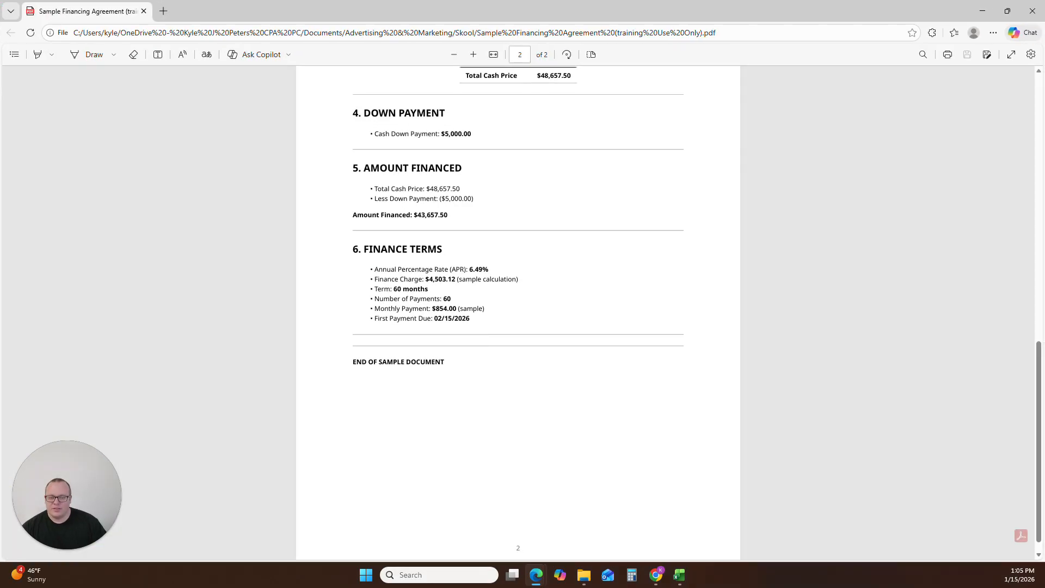
left_click_drag(392, 289, 429, 289)
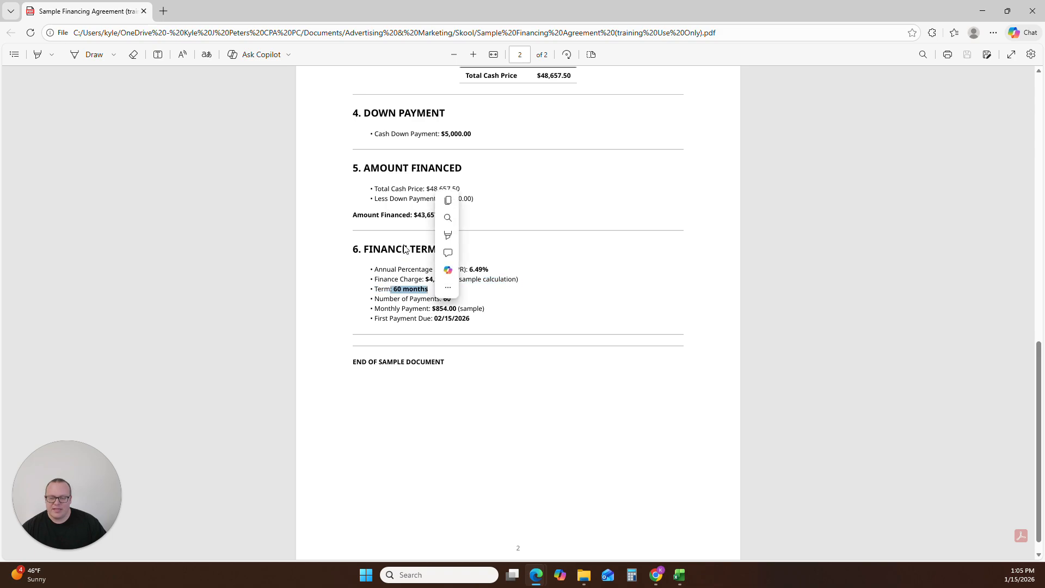
left_click_drag(385, 12, 1044, 81)
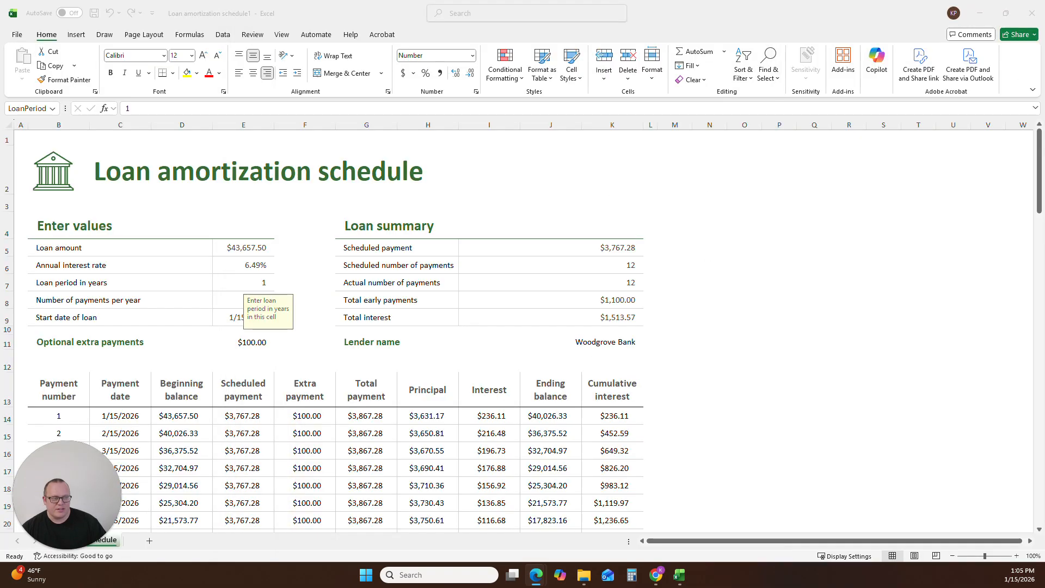
left_click(246, 288)
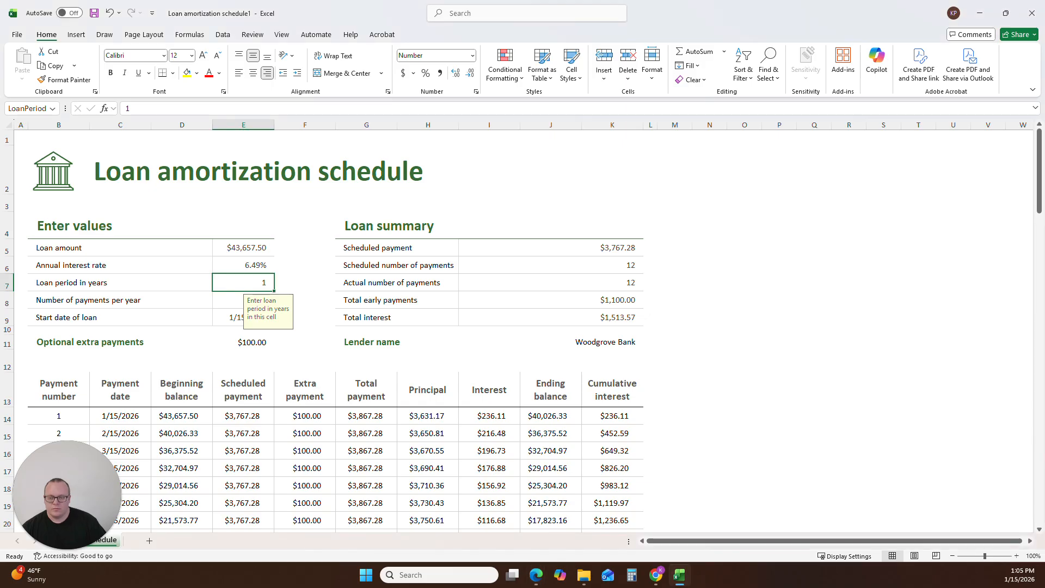
type("5")
key("Return")
left_click(305, 341)
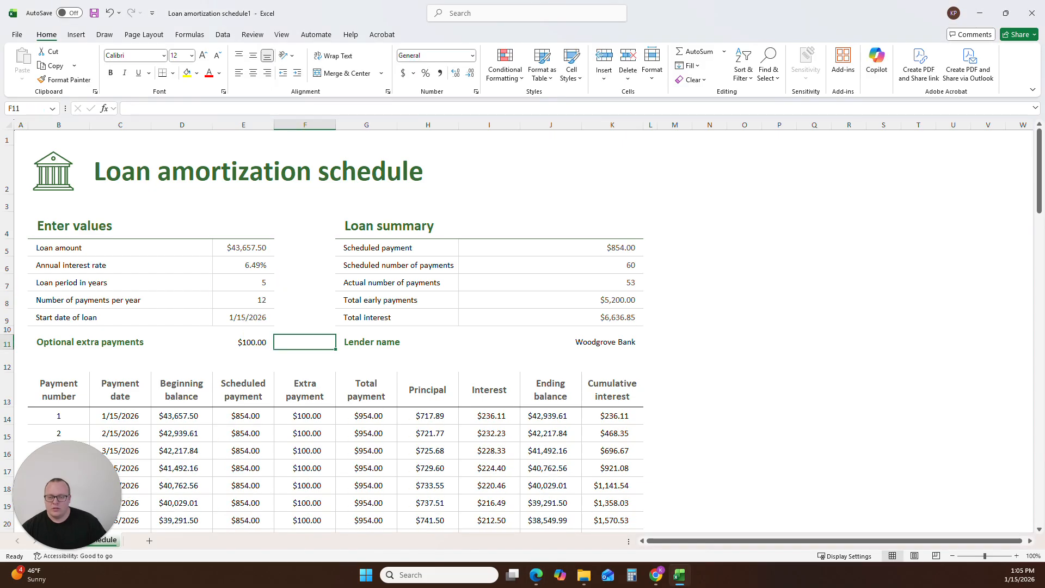
Step: Set the start date of the loan to 02/15/2026 and clear the optional extra payments amount
left_click(251, 319)
type("02")
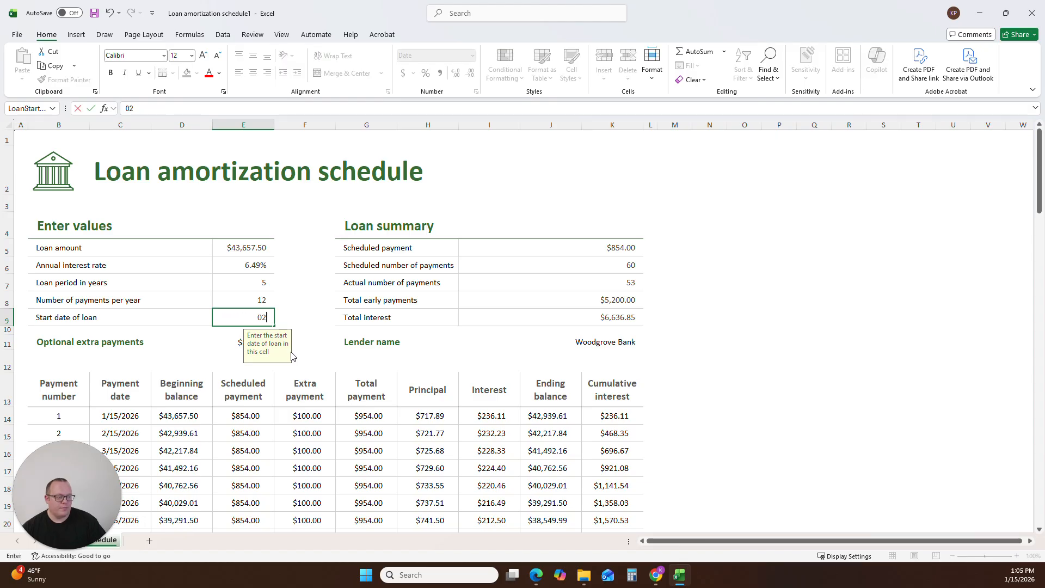
type("/15/2026")
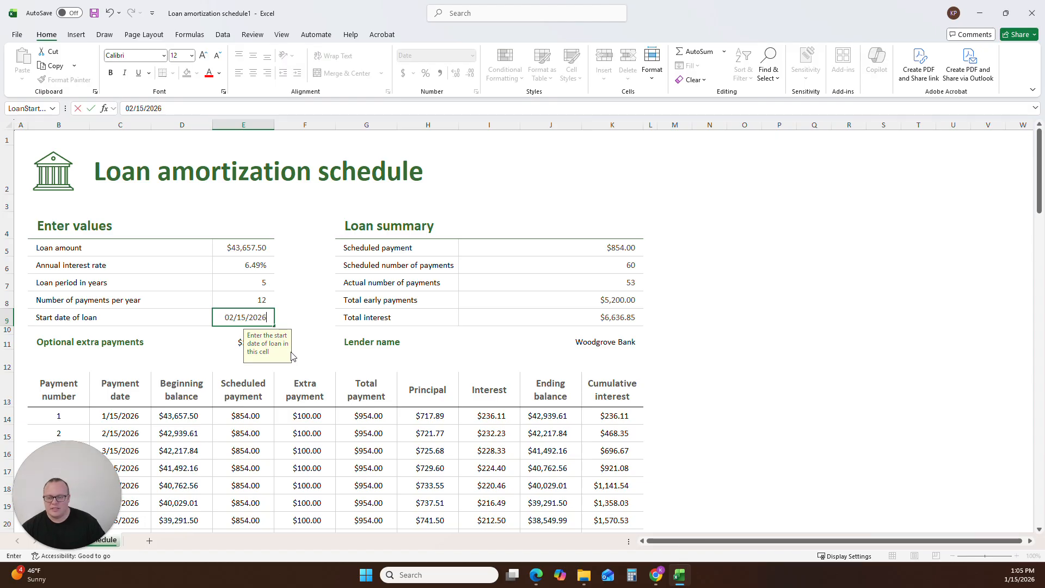
key("ctrl+Return")
key("Return")
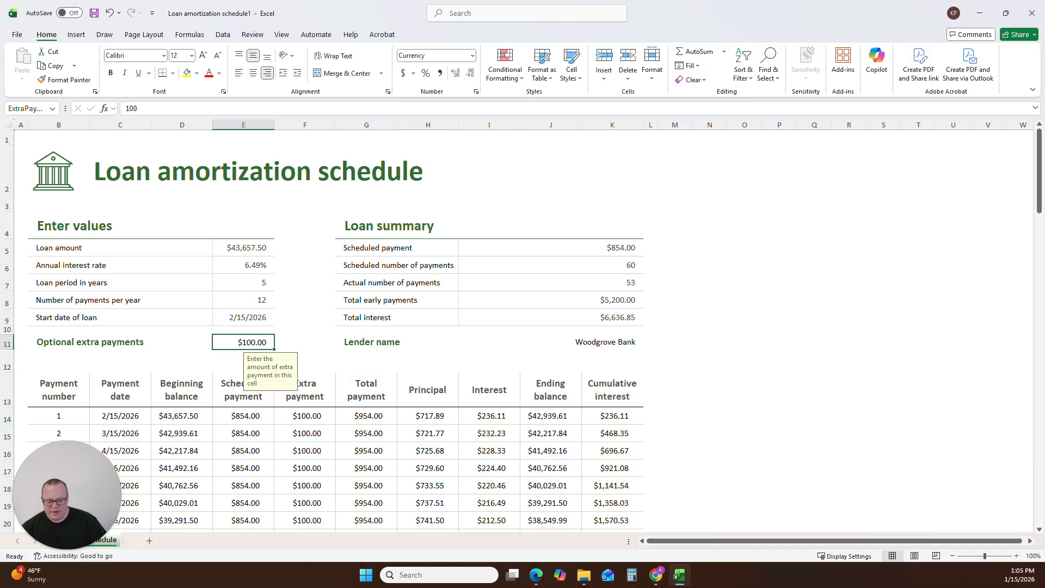
key("BackSpace")
key("Return")
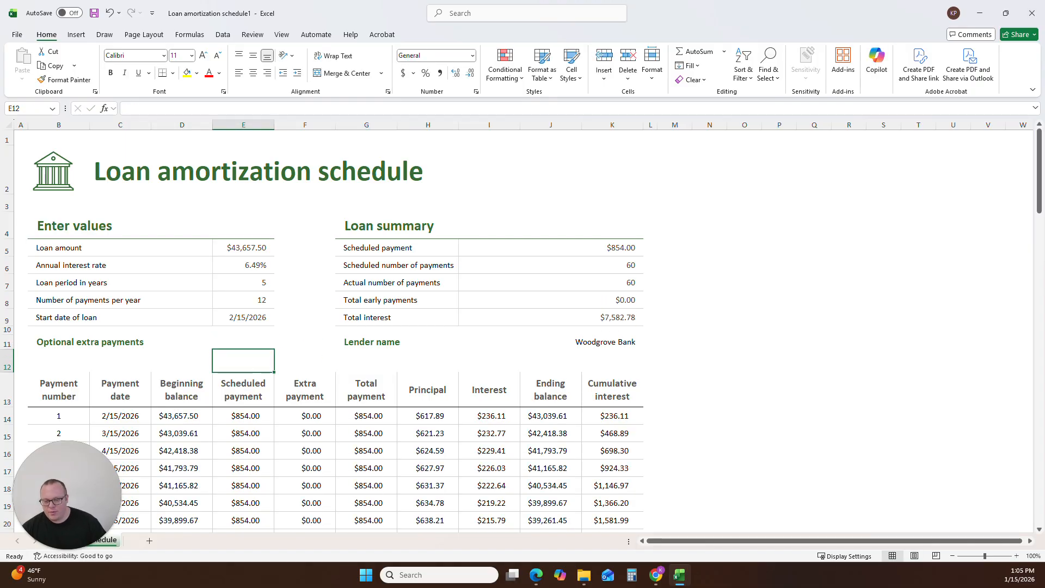
Step: Compare the scheduled payment with the financing agreement's monthly payment, and review the principal and interest portions of payment 1
scroll(521, 329, "down", 1)
left_click(243, 311)
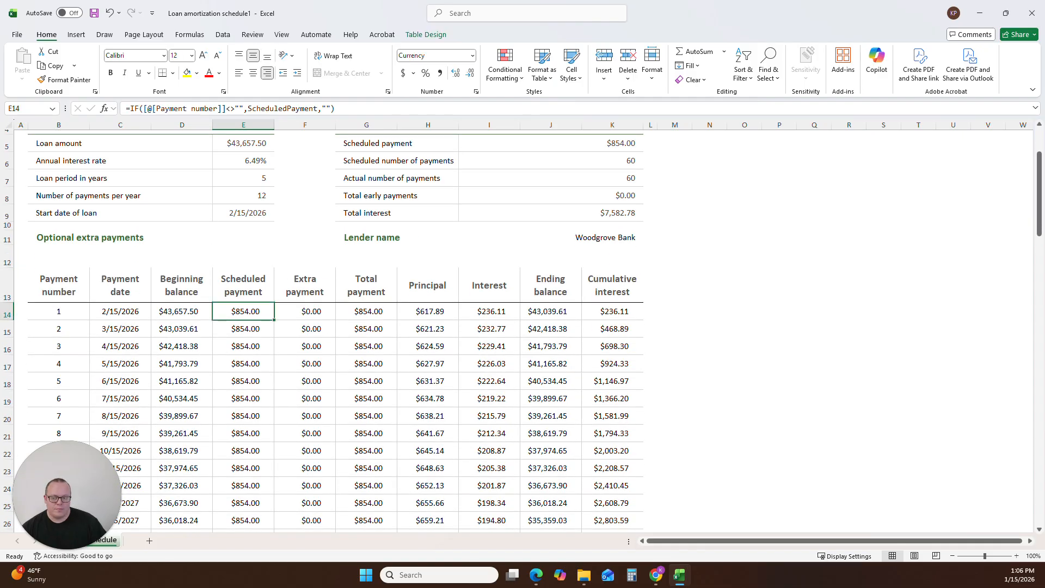
key("alt+Tab")
left_click(654, 94)
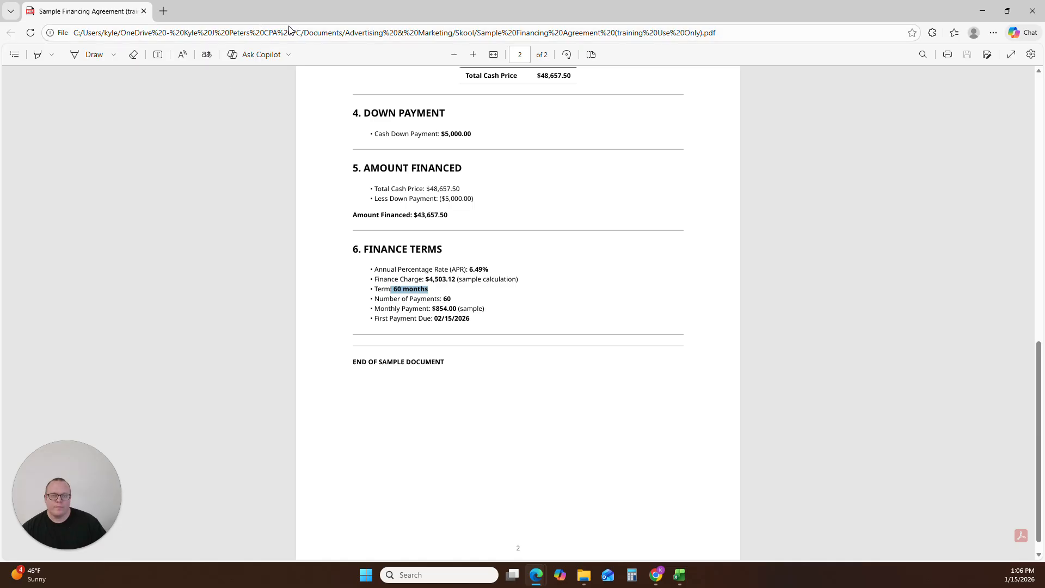
key("alt+Tab")
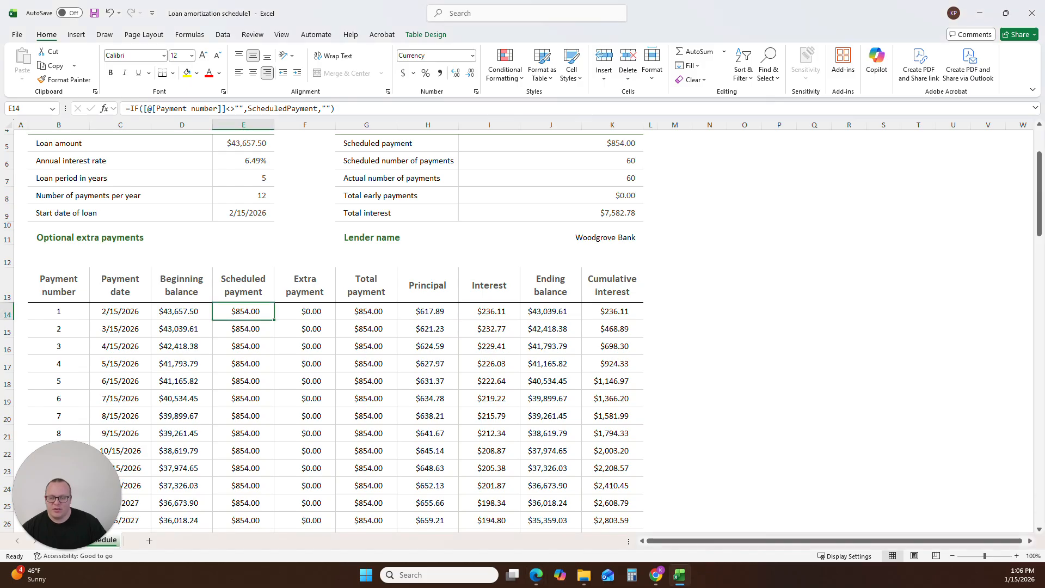
left_click(427, 312)
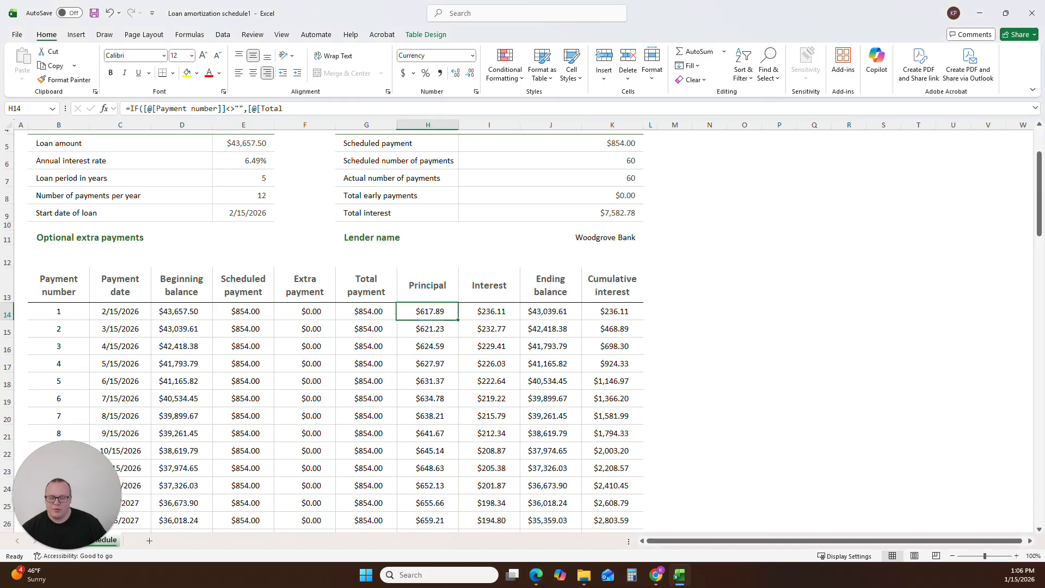
left_click(488, 311)
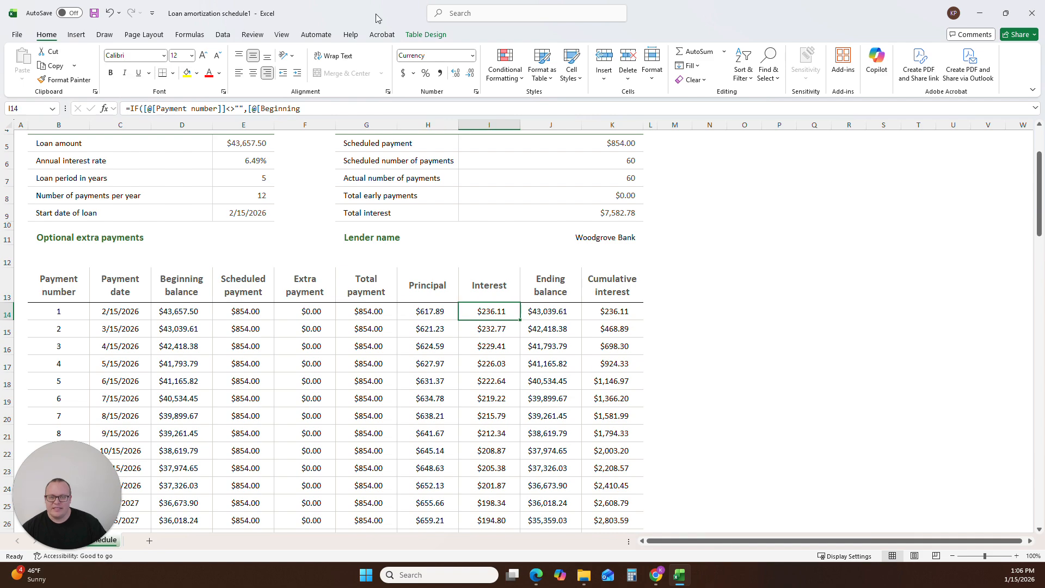
Step: Switch back to QuickBooks and open the bank transactions page under Accounting
left_click_drag(376, 14, 1044, 138)
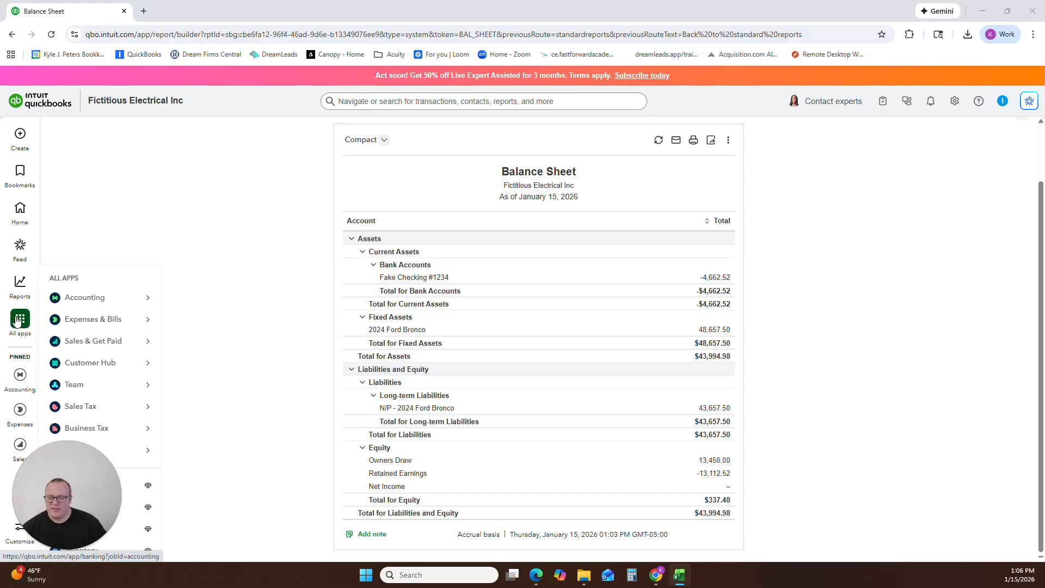
mouse_move(102, 298)
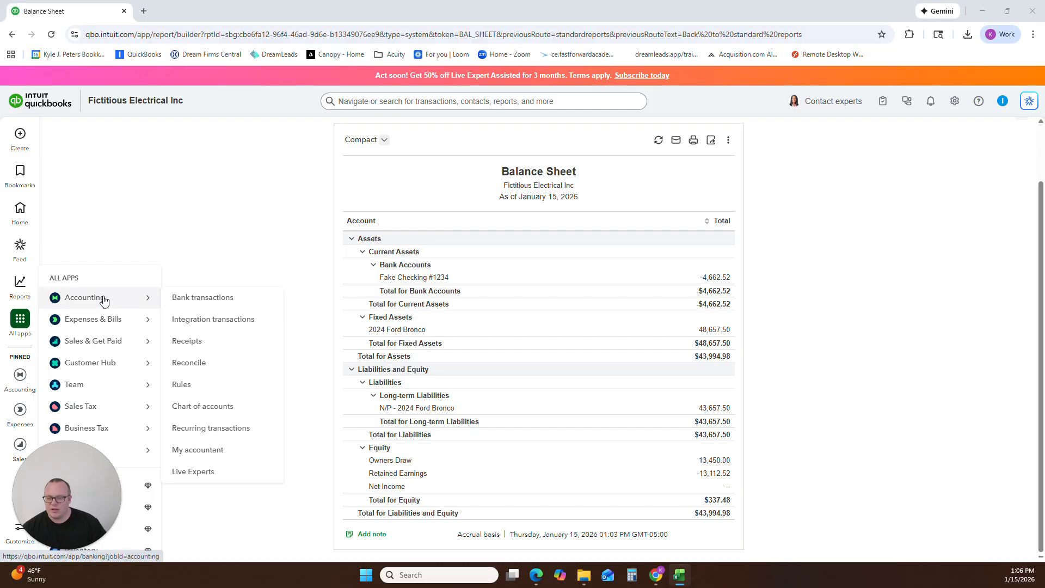
left_click(213, 298)
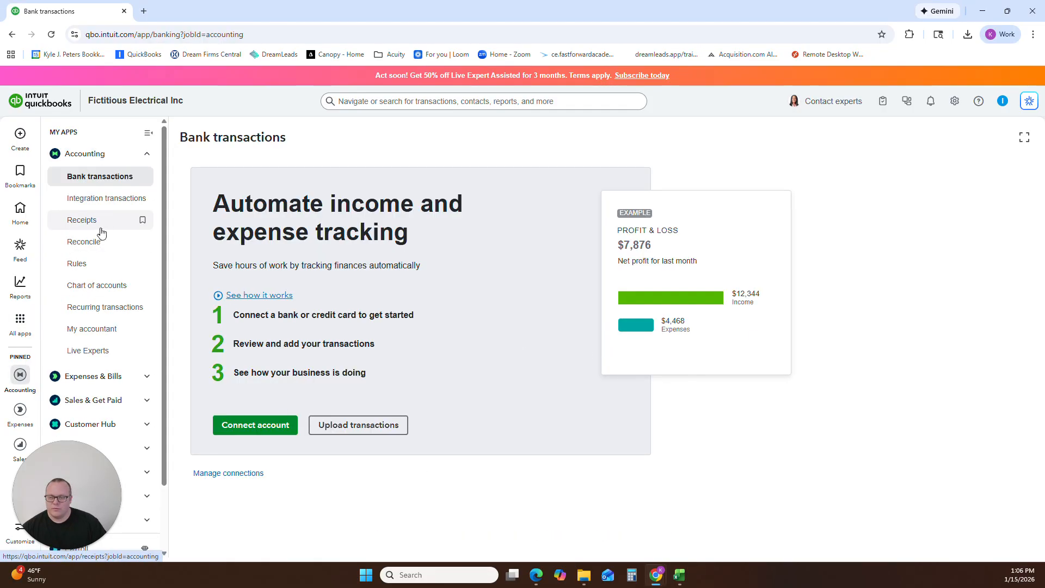
Step: Open the Fake Checking account's register from the chart of accounts, bring up the sample financing agreement, and dismiss the register basics tip
left_click(85, 289)
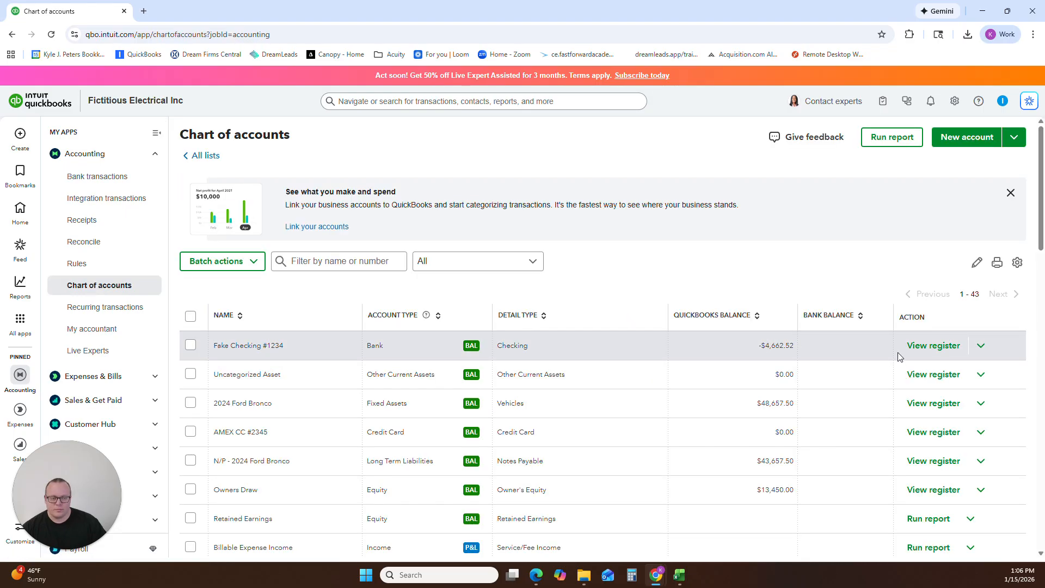
left_click(931, 345)
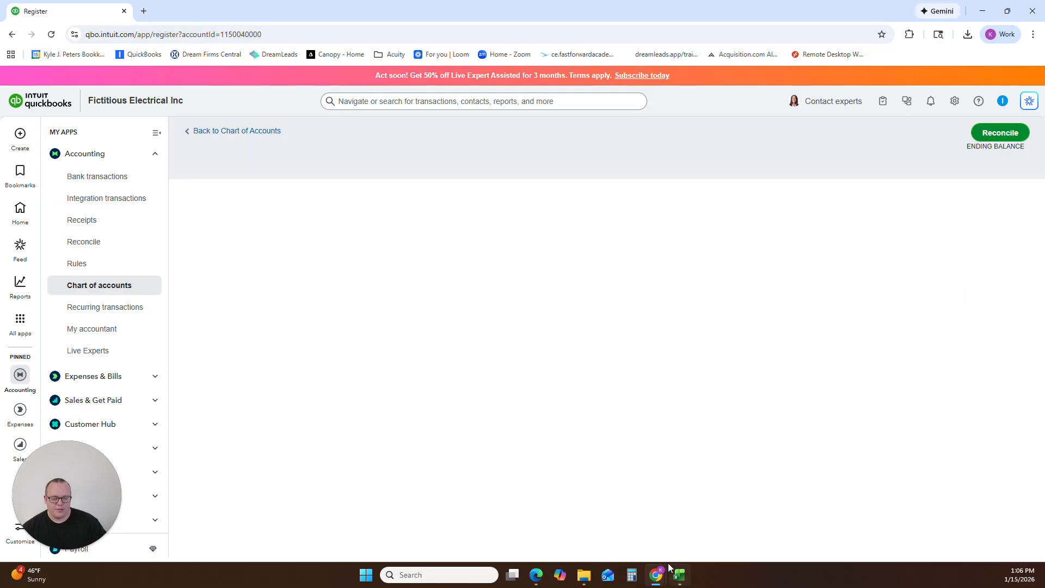
mouse_move(536, 575)
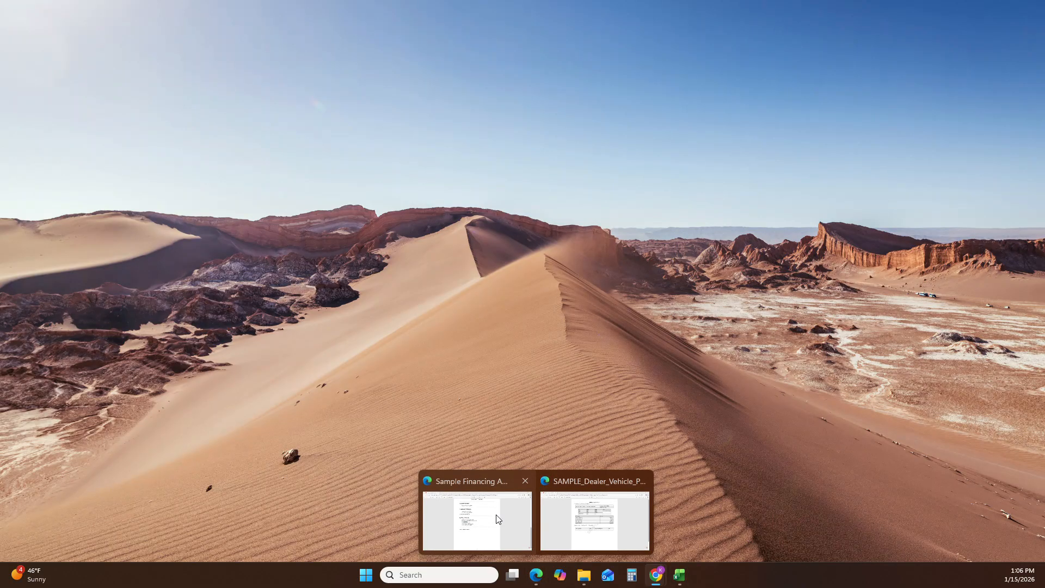
left_click(496, 518)
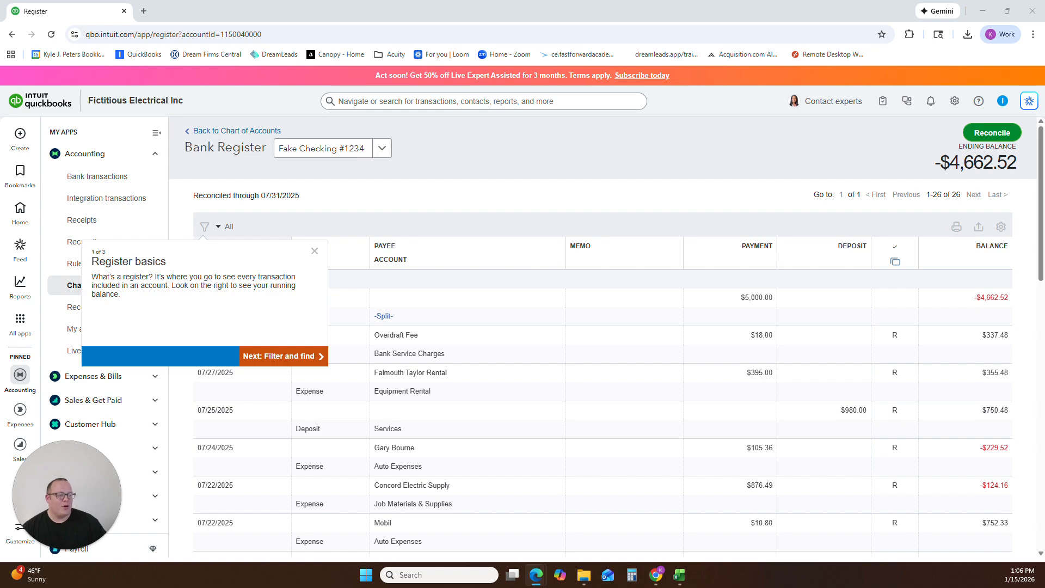
left_click(314, 250)
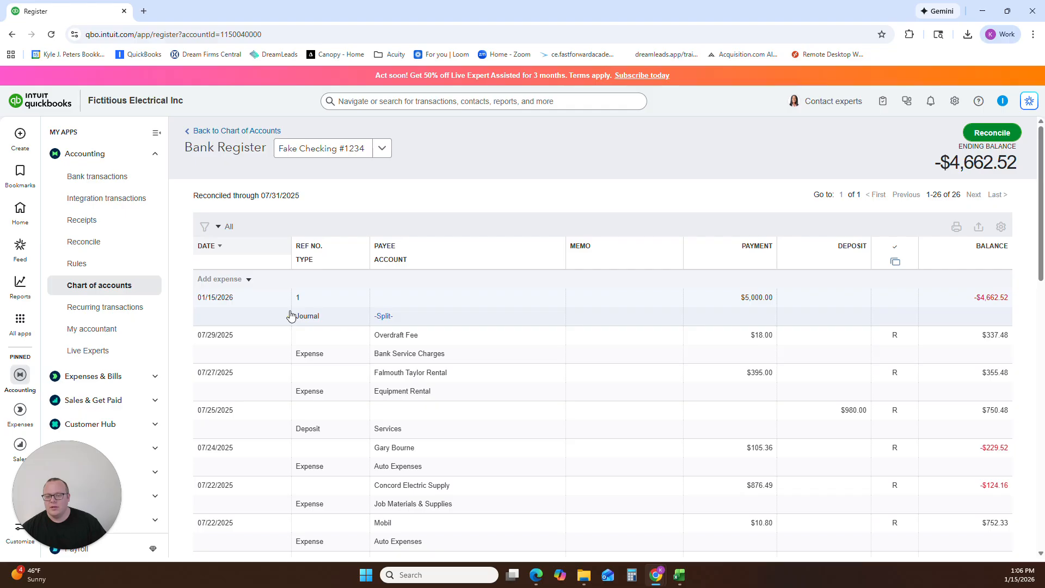
Step: Start a new expense in the register dated 02/16/2026 and add Sample Auto Mall as a new vendor for the payee
left_click(220, 278)
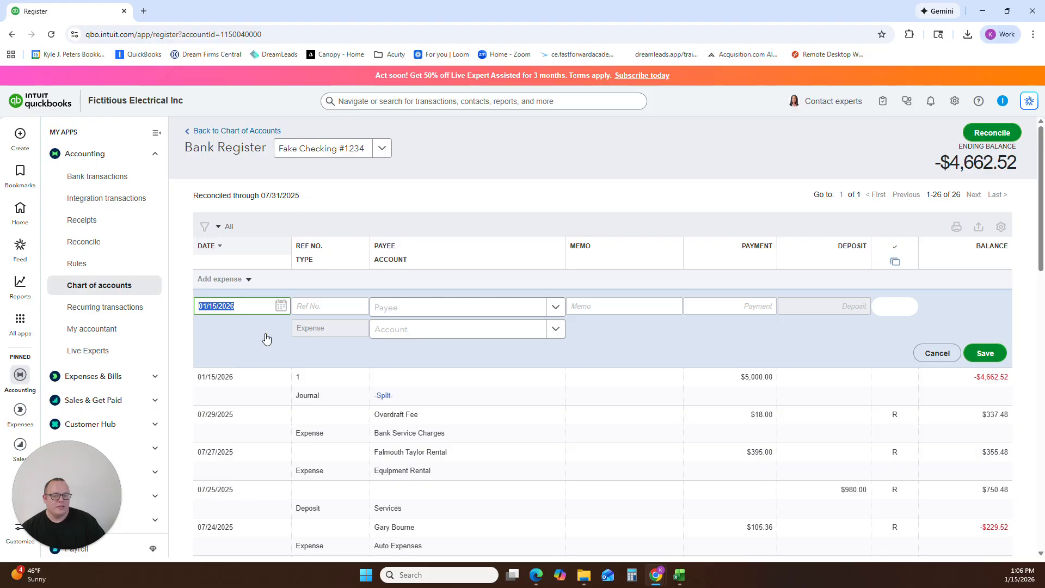
type("02162026")
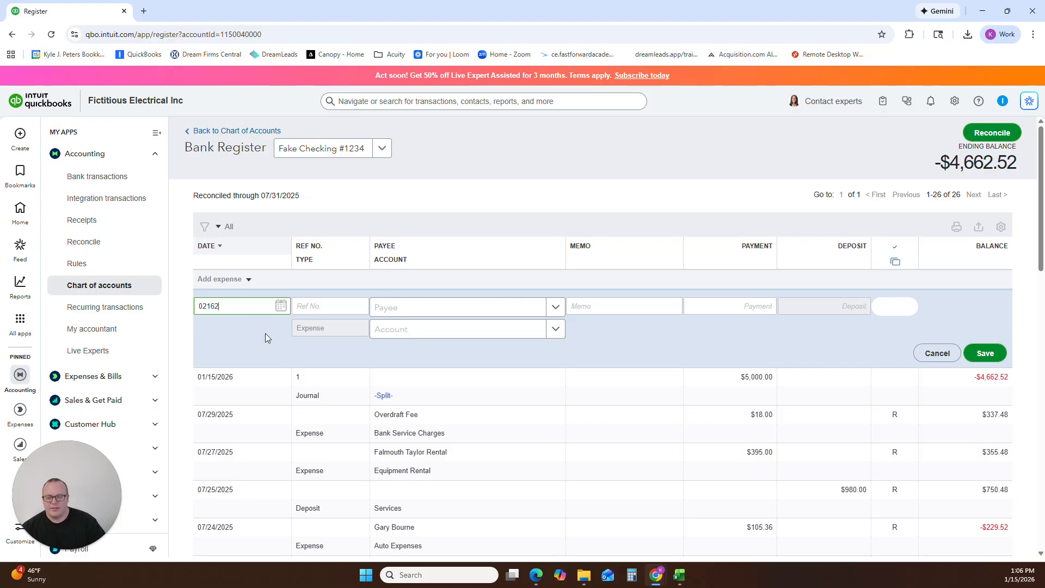
key("Tab")
key("Tab")
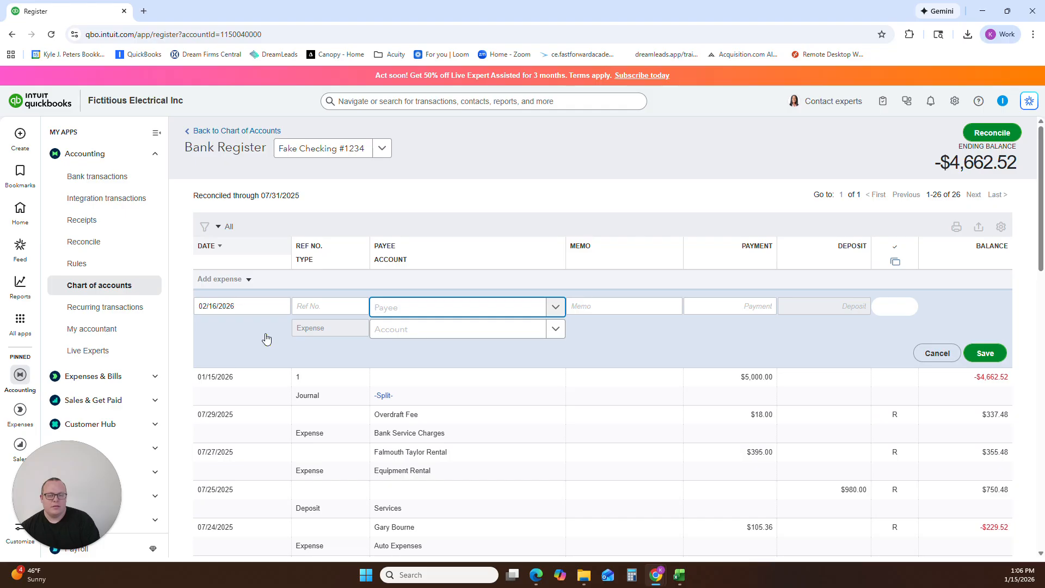
type("Sample")
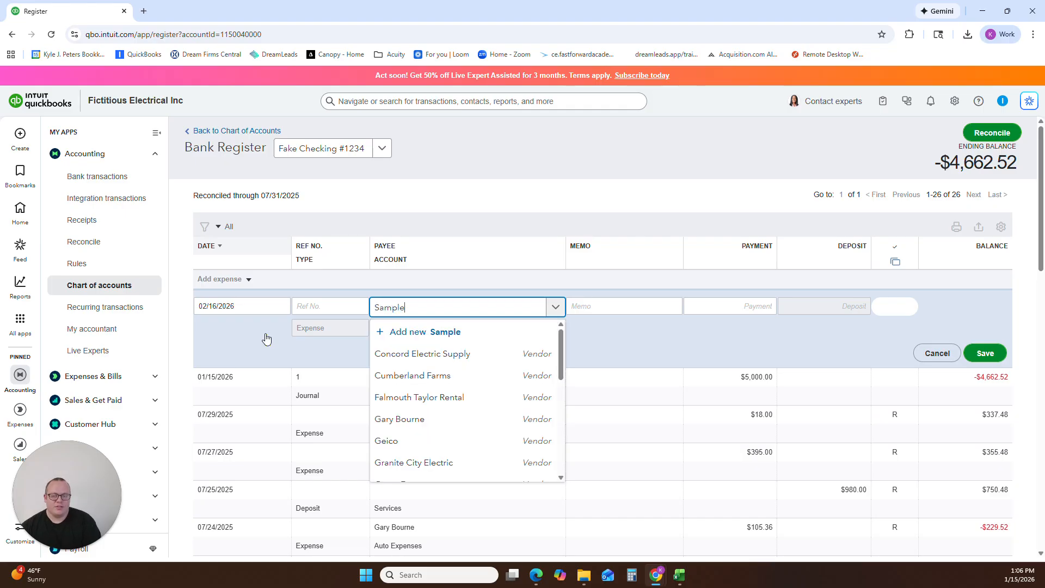
type(" Auto ")
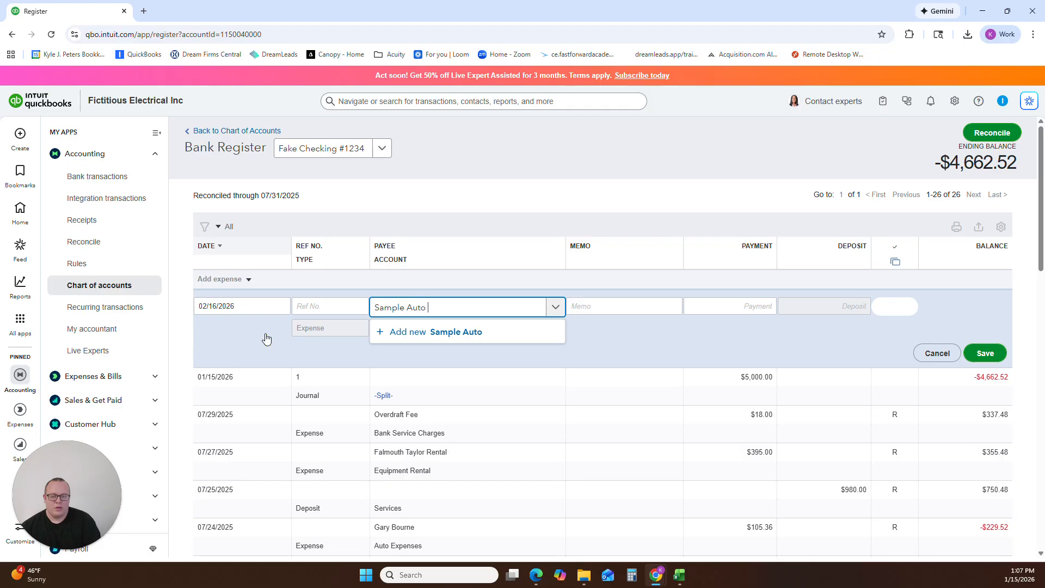
type("Mall")
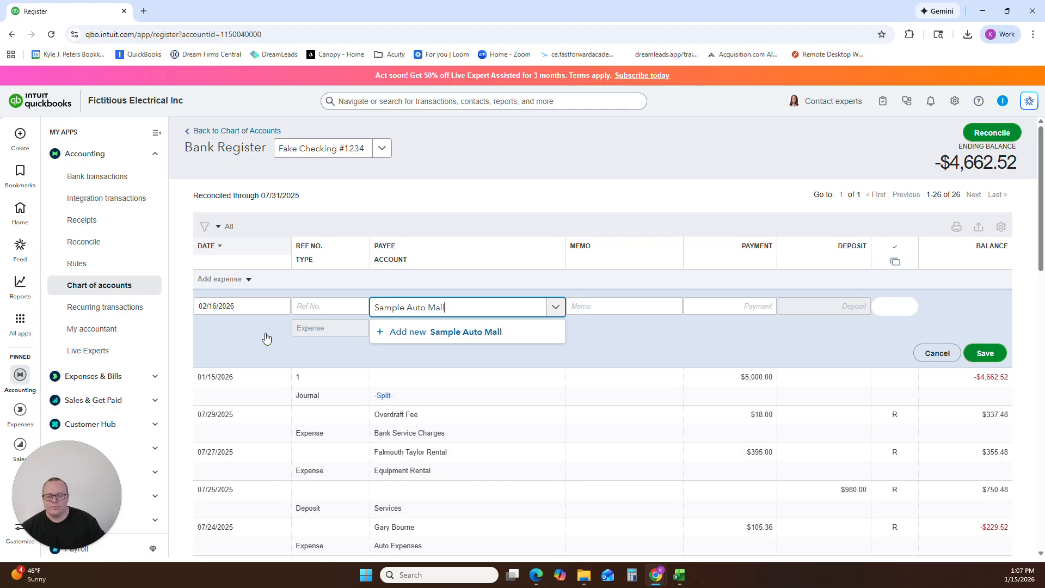
left_click(380, 331)
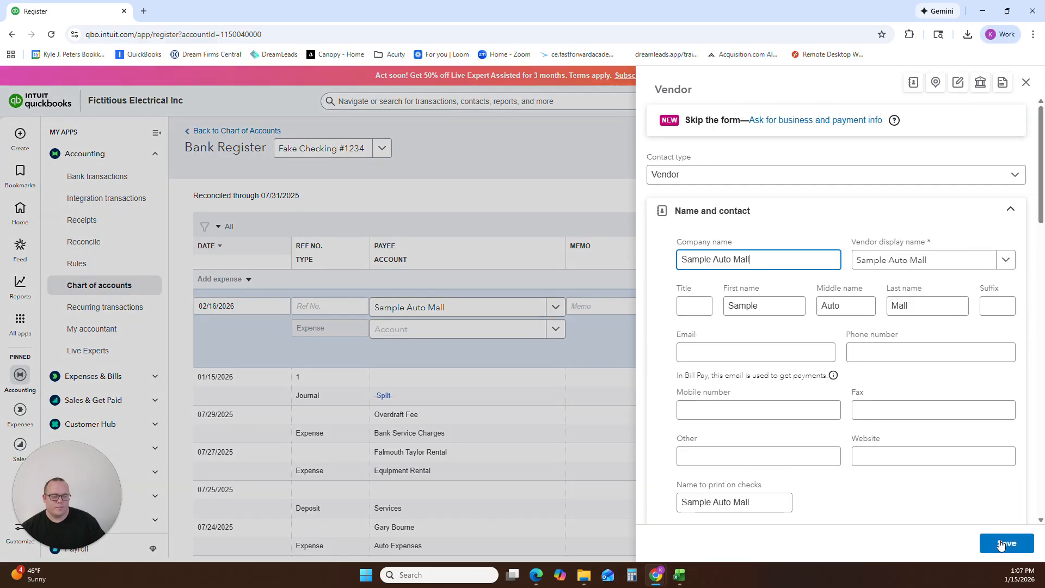
left_click(1006, 543)
Step: Set the expense's payment to 854.00, assign it to the N/P - 2024 Ford Bronco account, and save it
key("Tab")
key("Tab")
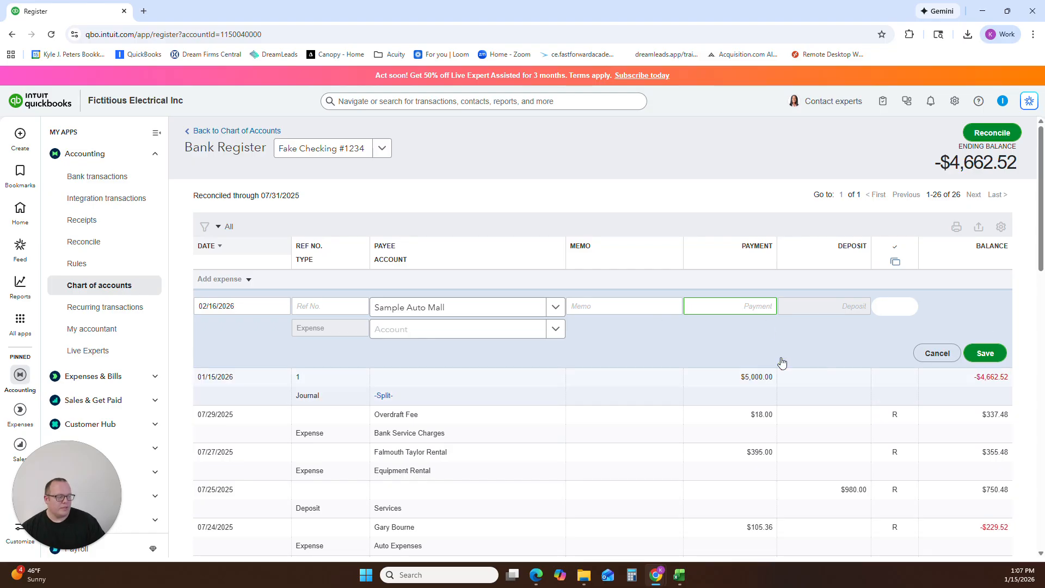
type("854")
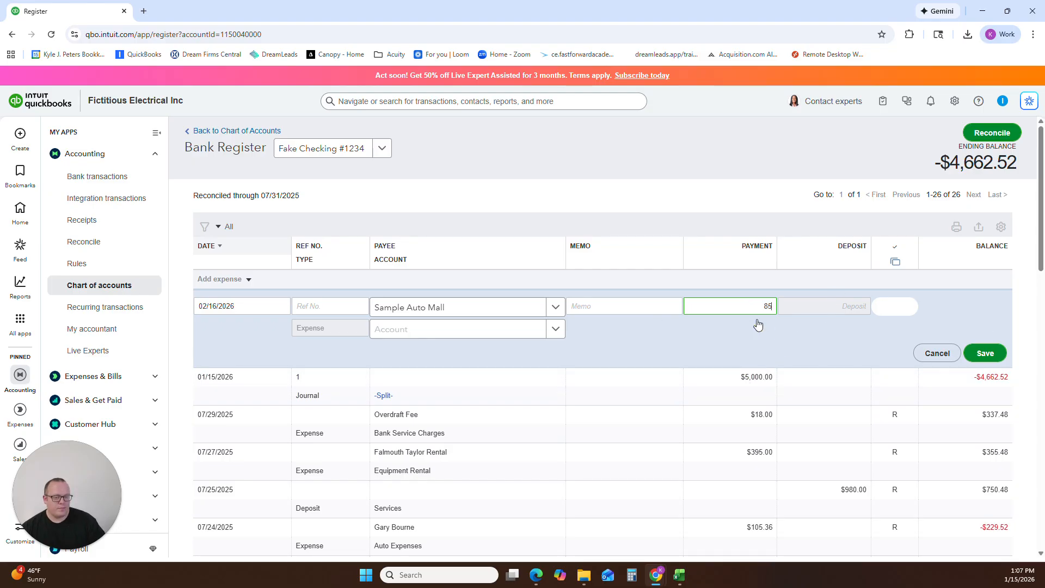
key("Tab")
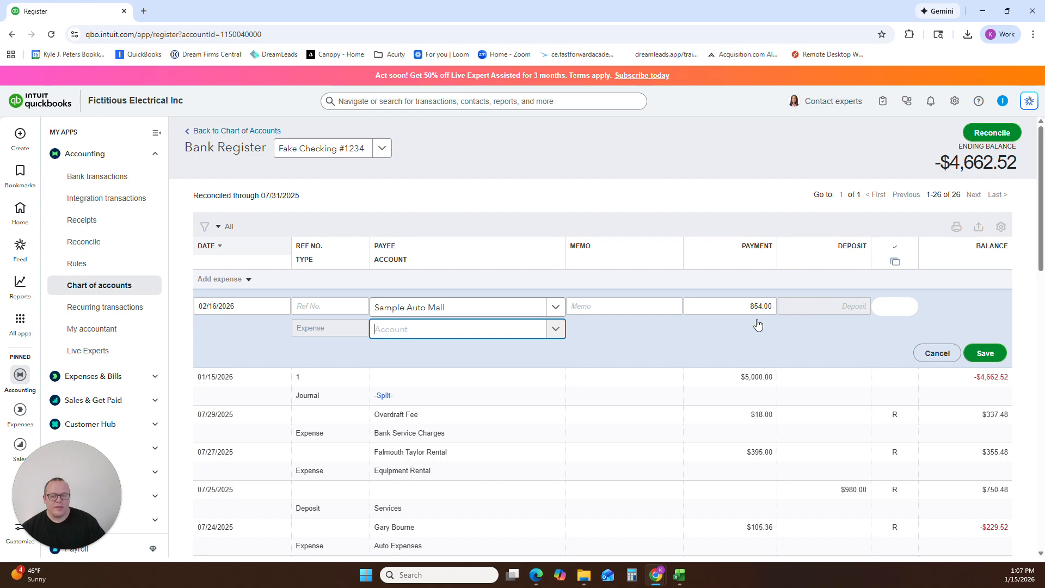
left_click(551, 330)
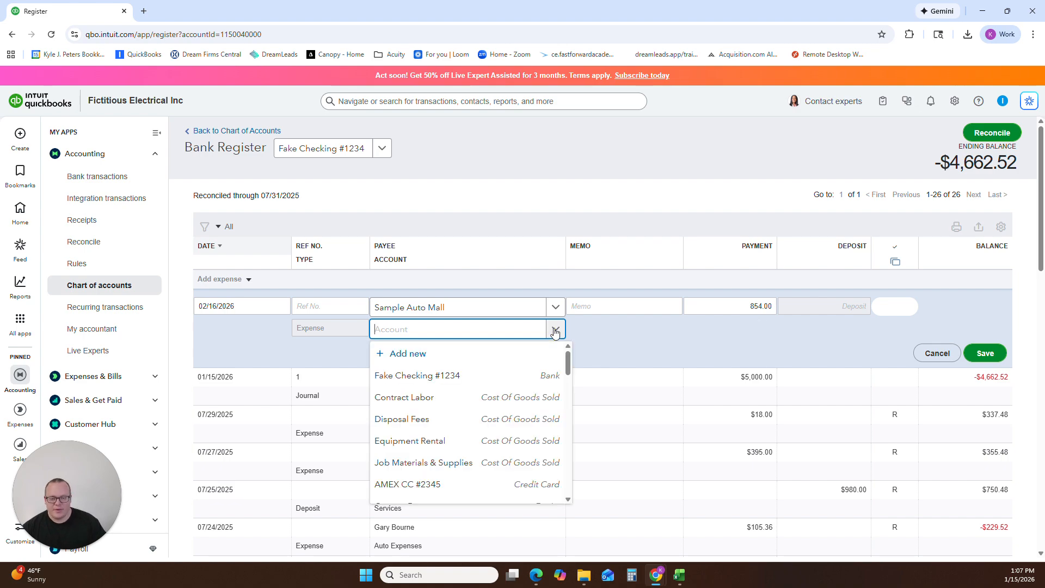
left_click(507, 333)
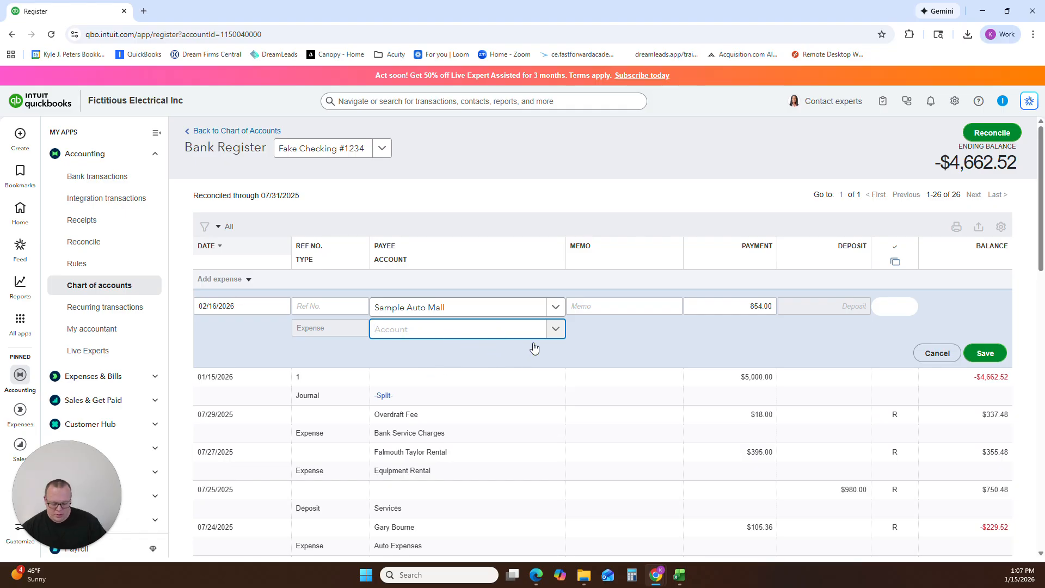
type("n/")
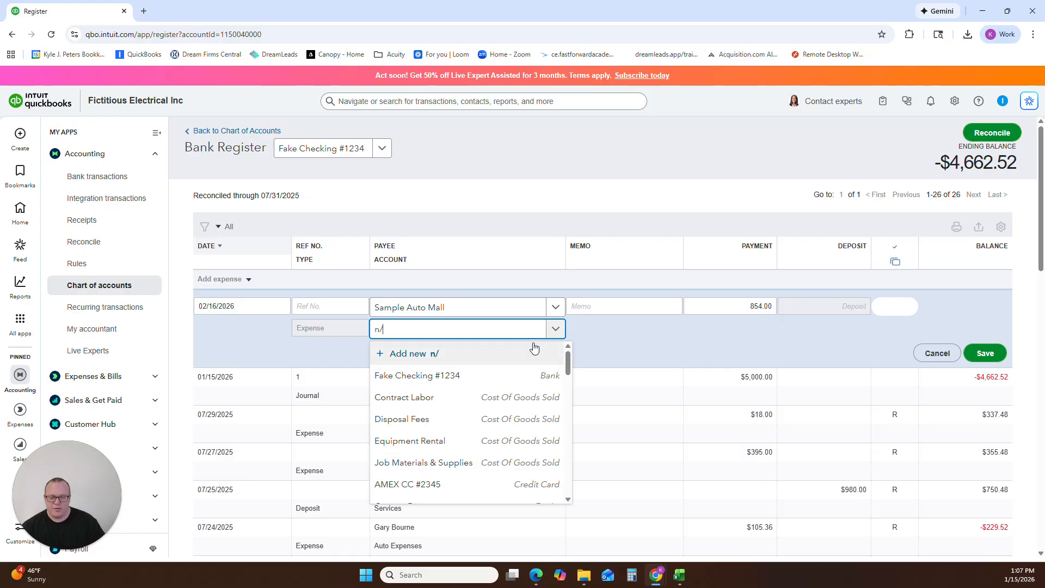
left_click(468, 380)
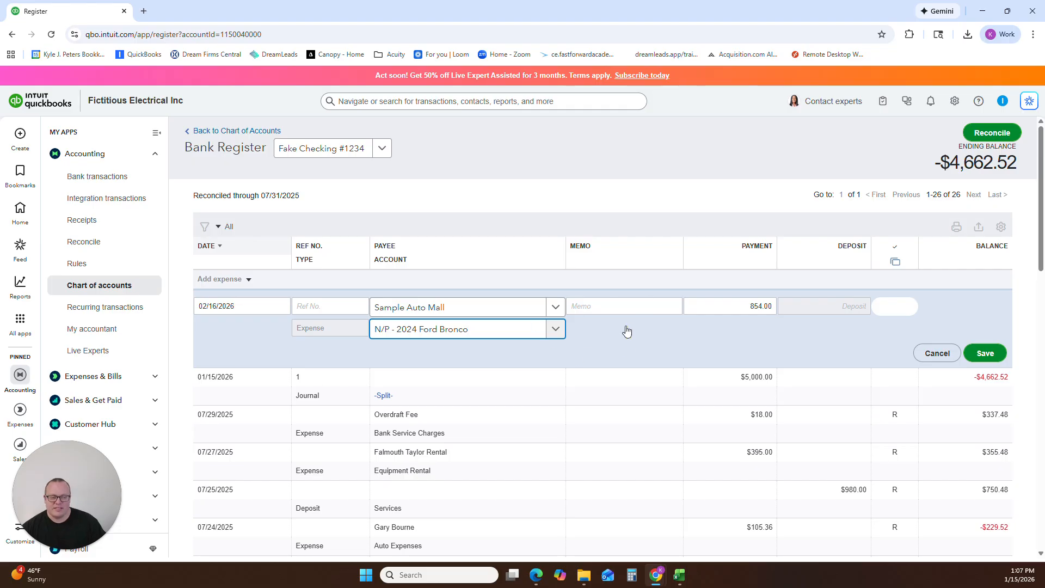
left_click(985, 352)
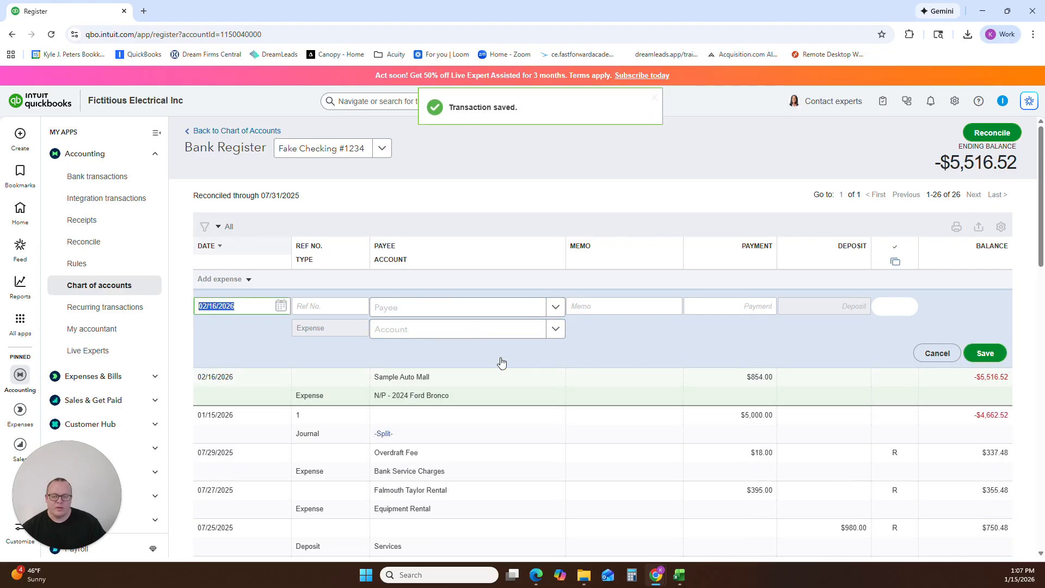
Step: Open the Balance Sheet from the standard reports and set its end date to 02/16/2026
left_click(13, 325)
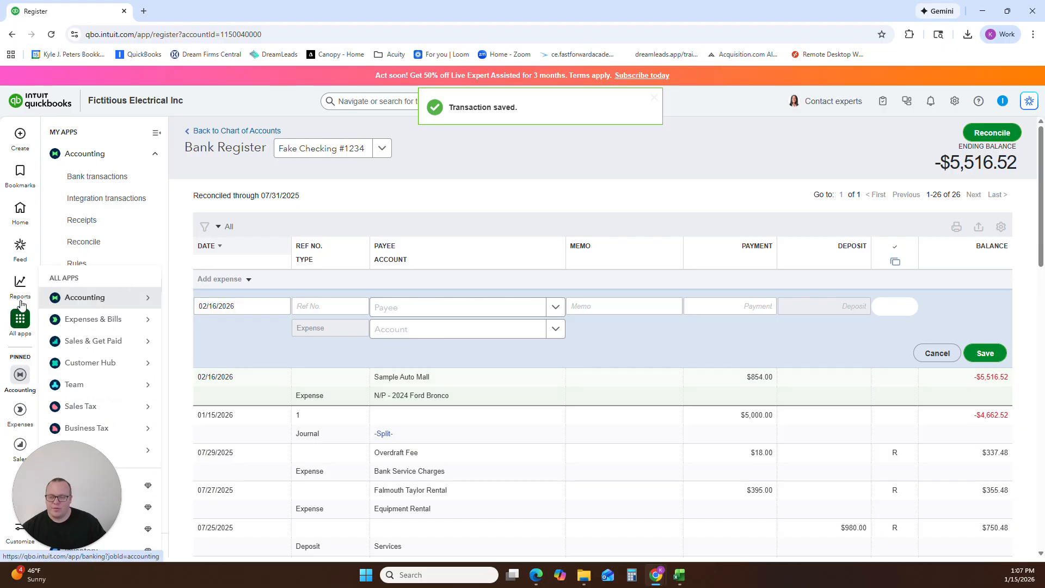
mouse_move(20, 281)
left_click(80, 301)
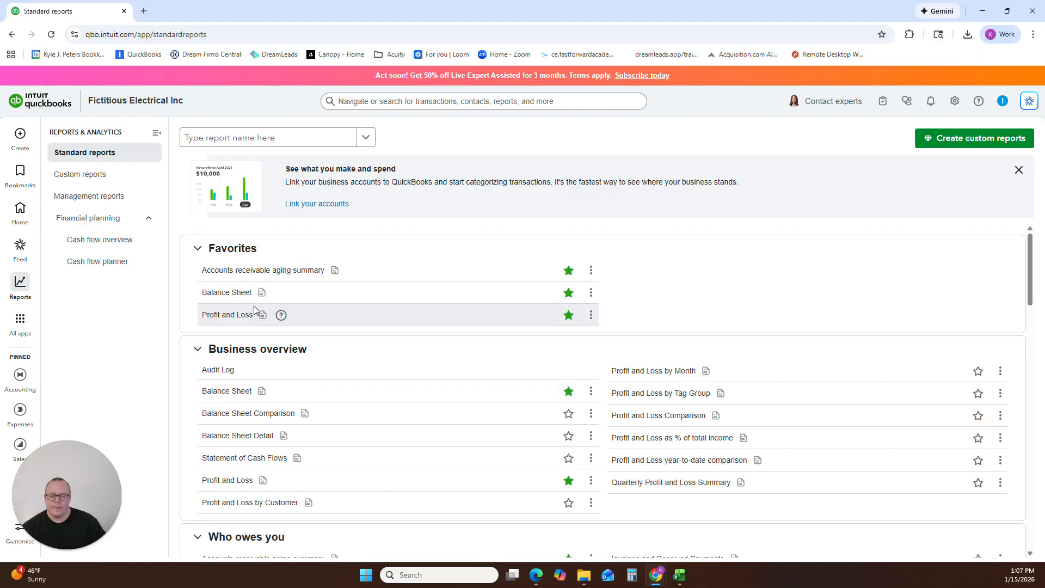
left_click(235, 299)
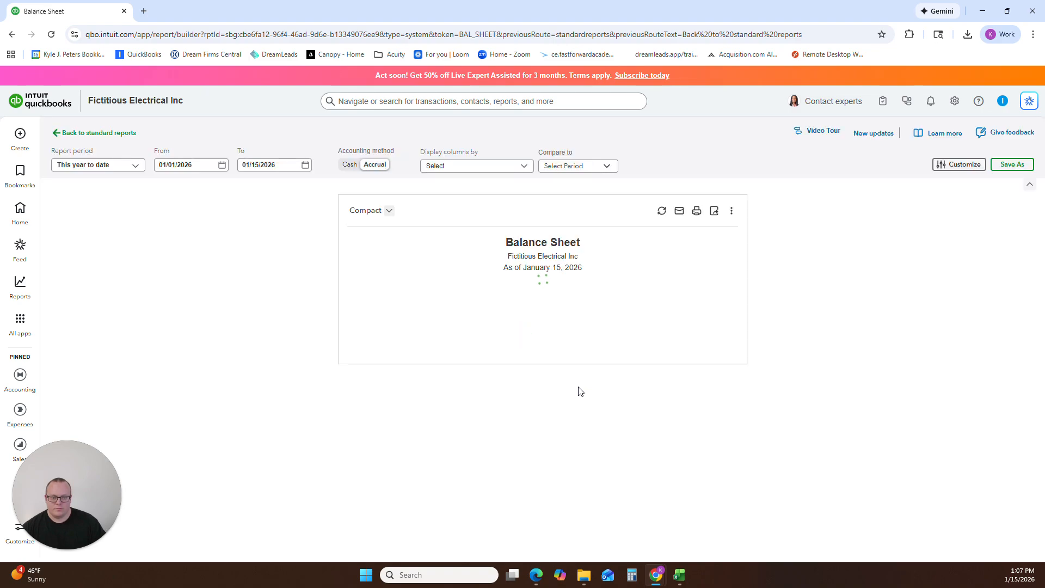
scroll(578, 390, "down", 1)
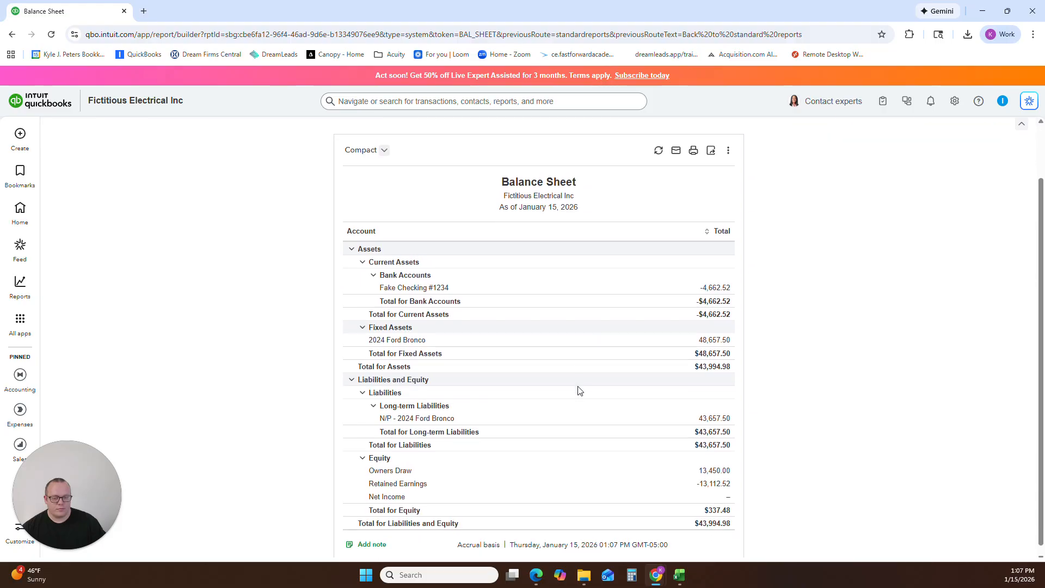
scroll(256, 257, "up", 1)
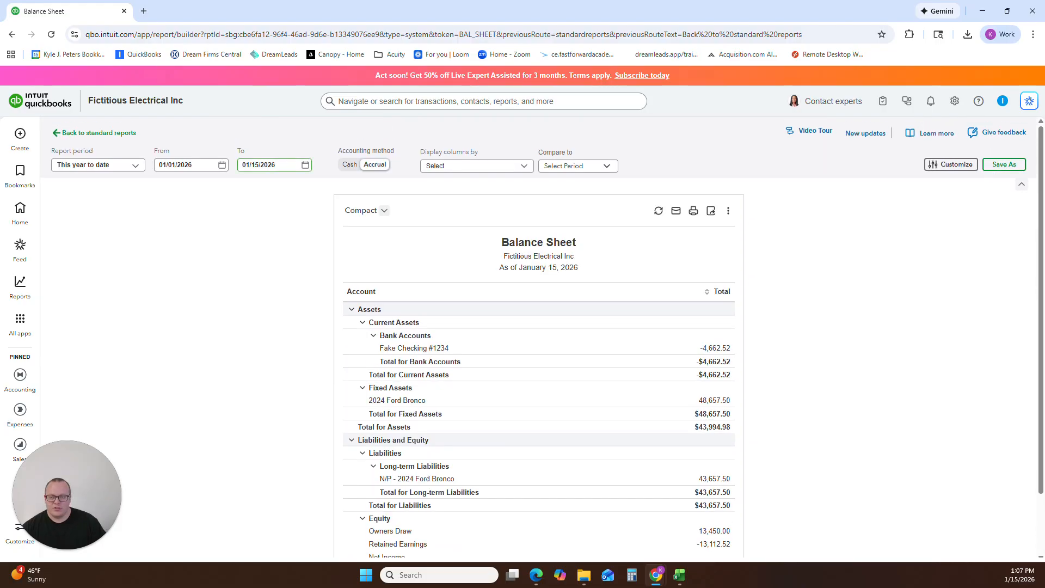
left_click(306, 165)
left_click(358, 194)
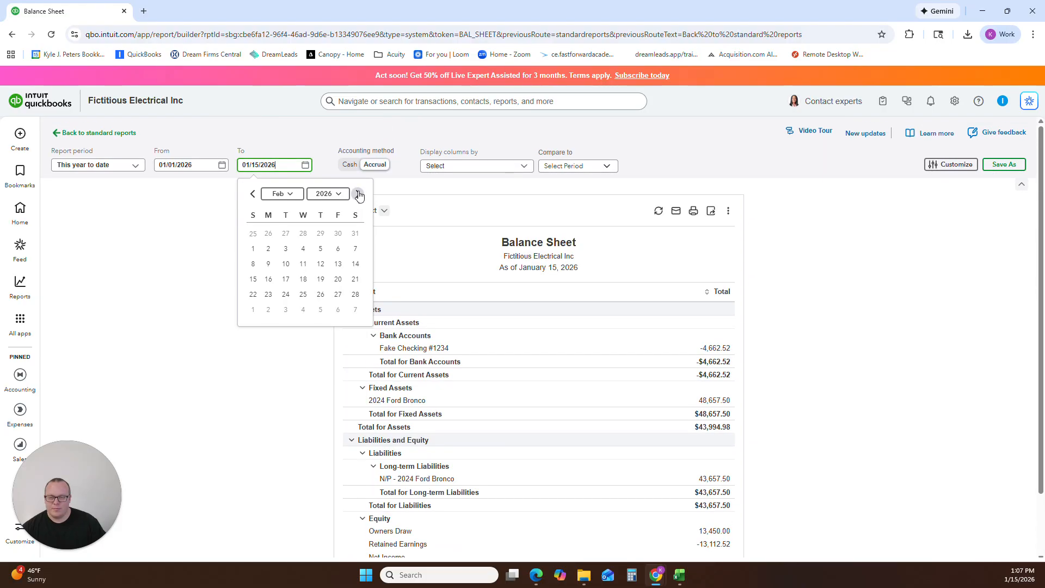
left_click(268, 279)
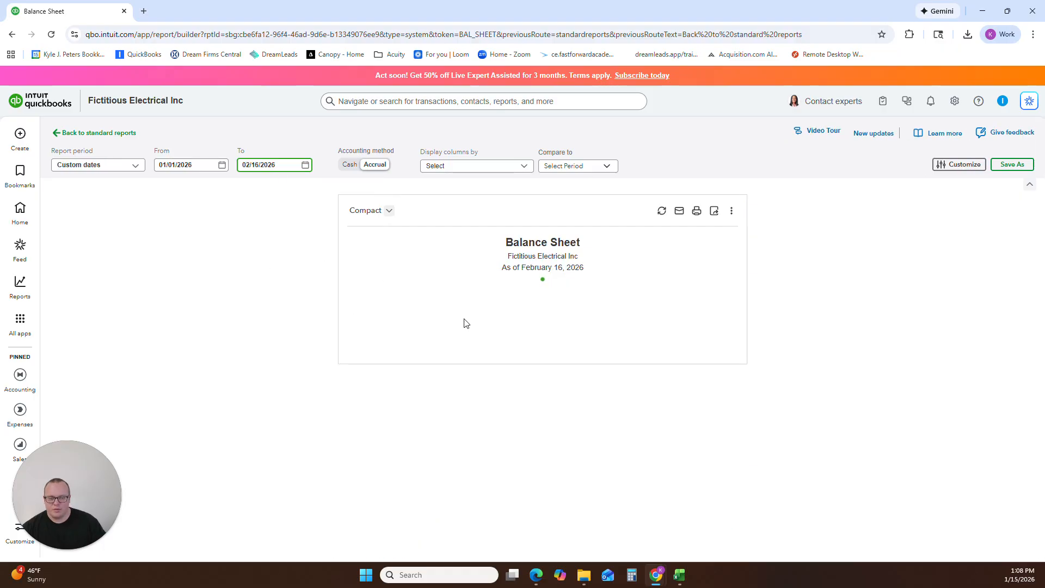
Step: Drill into the N/P - 2024 Ford Bronco balance and open the 02/16/2026 Sample Auto Mall expense
scroll(577, 359, "down", 2)
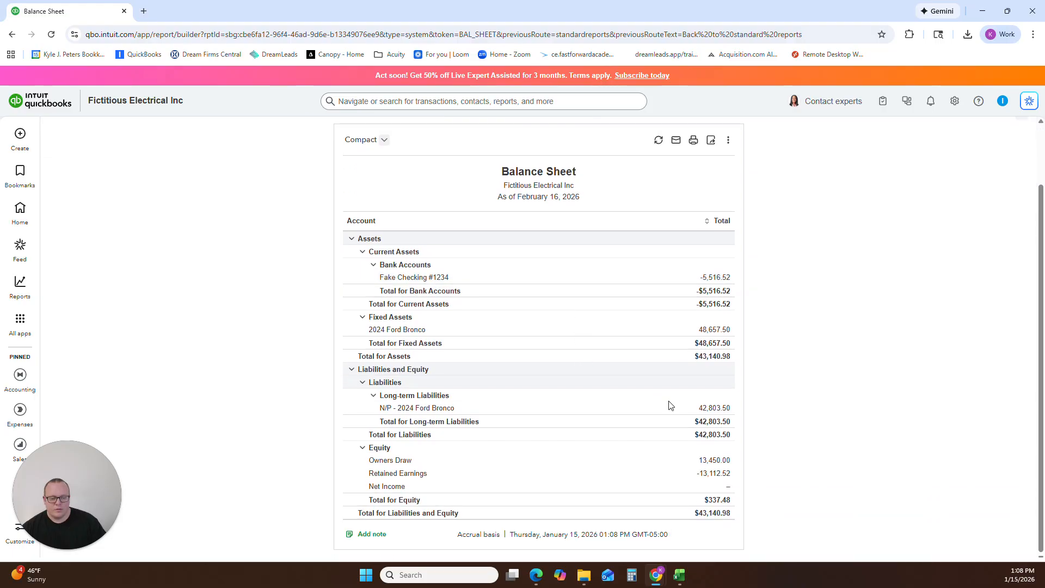
left_click(714, 408)
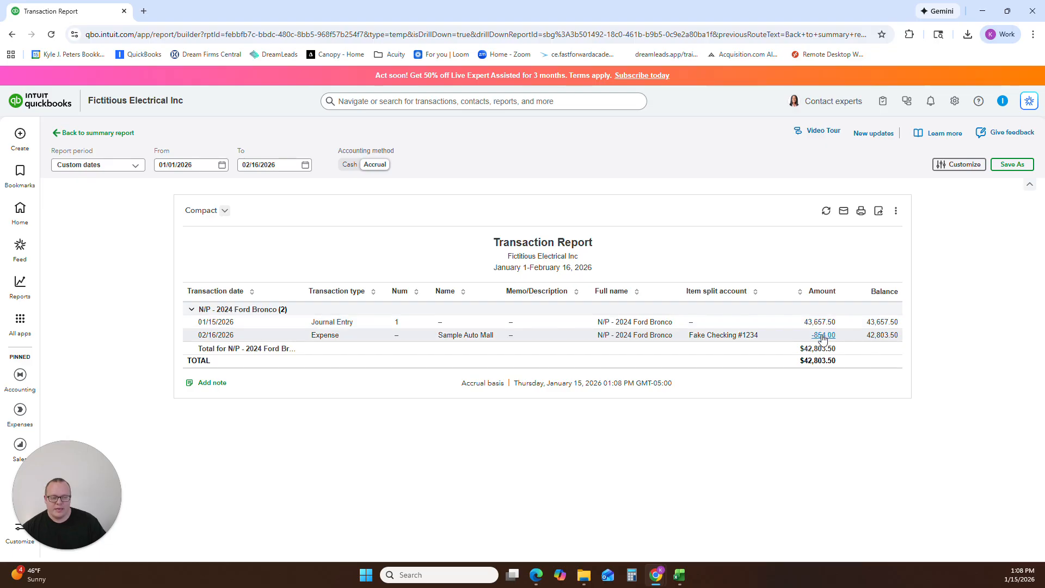
left_click(823, 336)
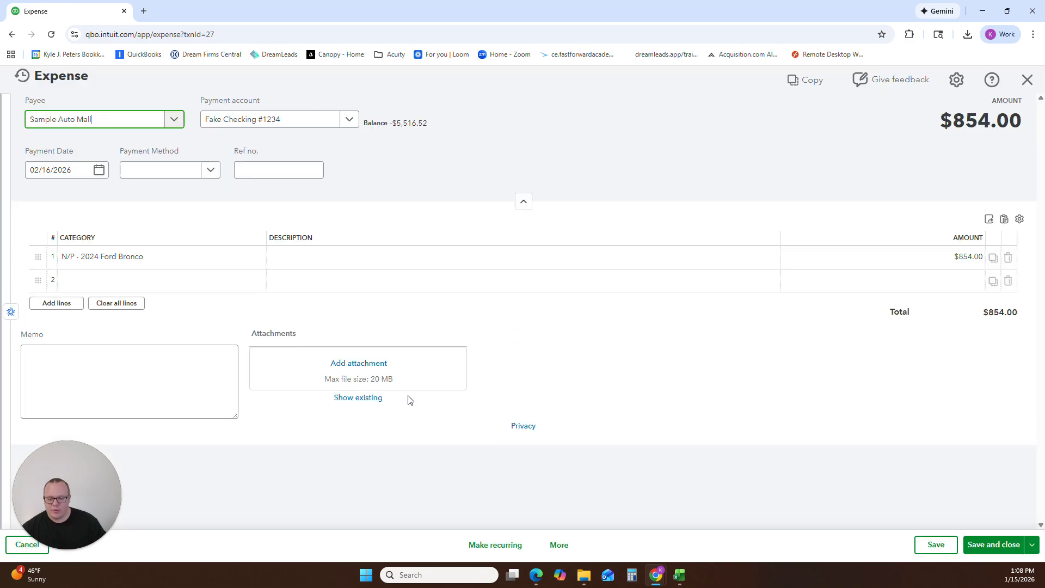
Step: Switch to the Excel loan schedule, review the principal and interest portions of payment 1, and move the workbook off the expense form
left_click(679, 575)
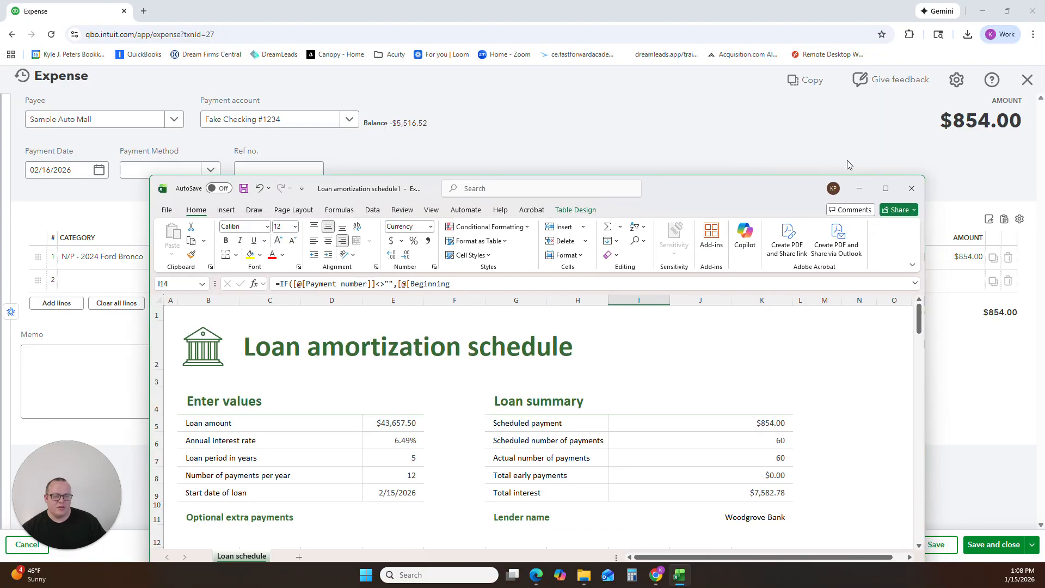
left_click(882, 186)
scroll(322, 331, "down", 2)
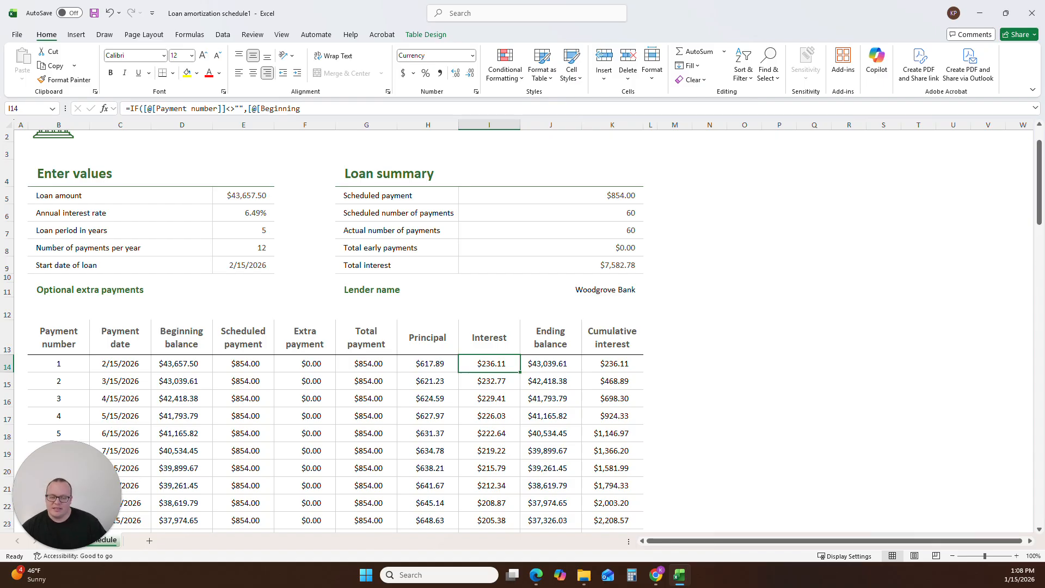
left_click(427, 363)
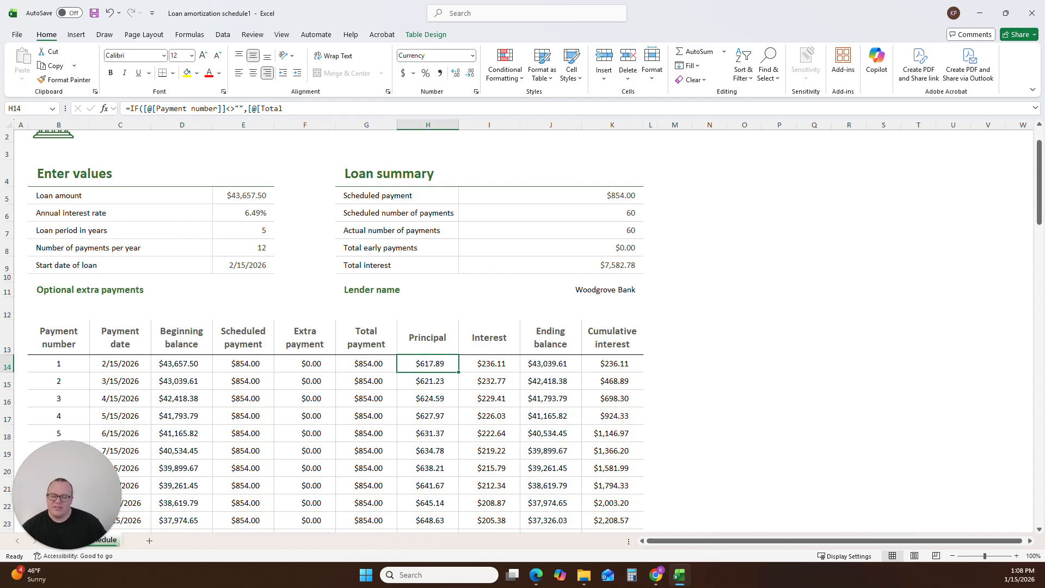
left_click(489, 364)
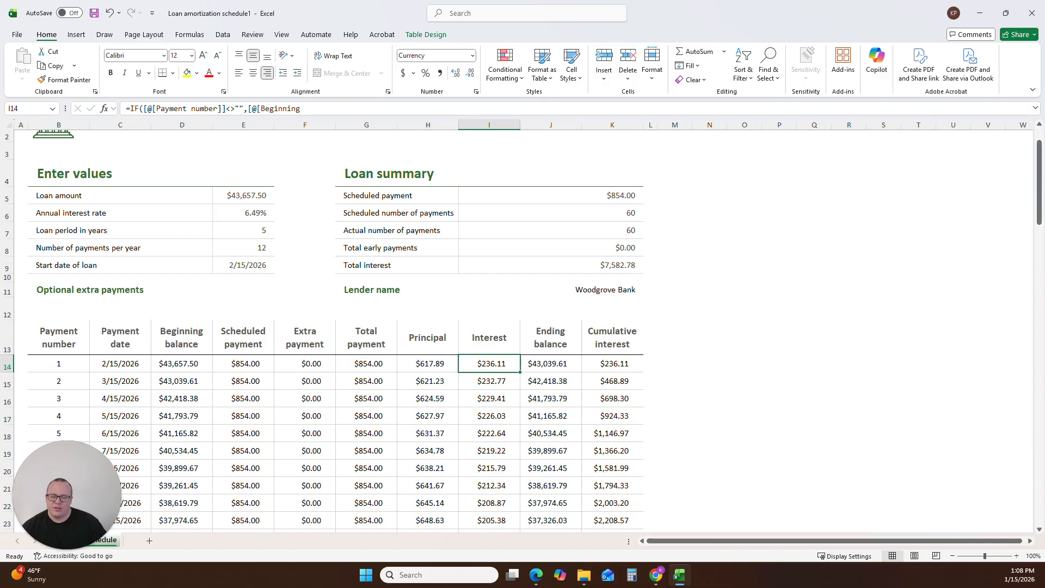
left_click_drag(365, 12, 1044, 131)
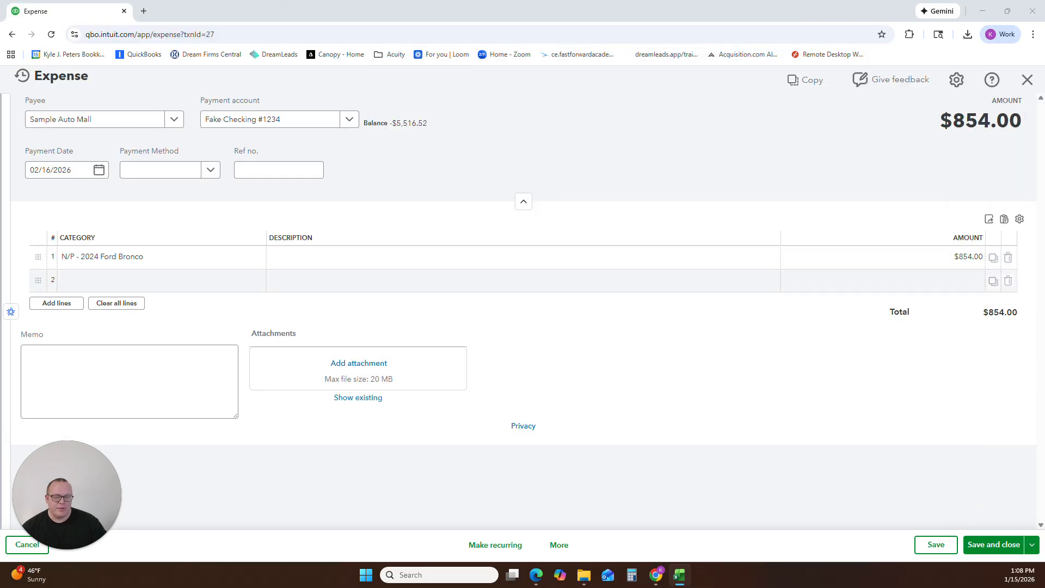
Step: Set the N/P - 2024 Ford Bronco line of the expense to the principal amount of 617.89
left_click(931, 258)
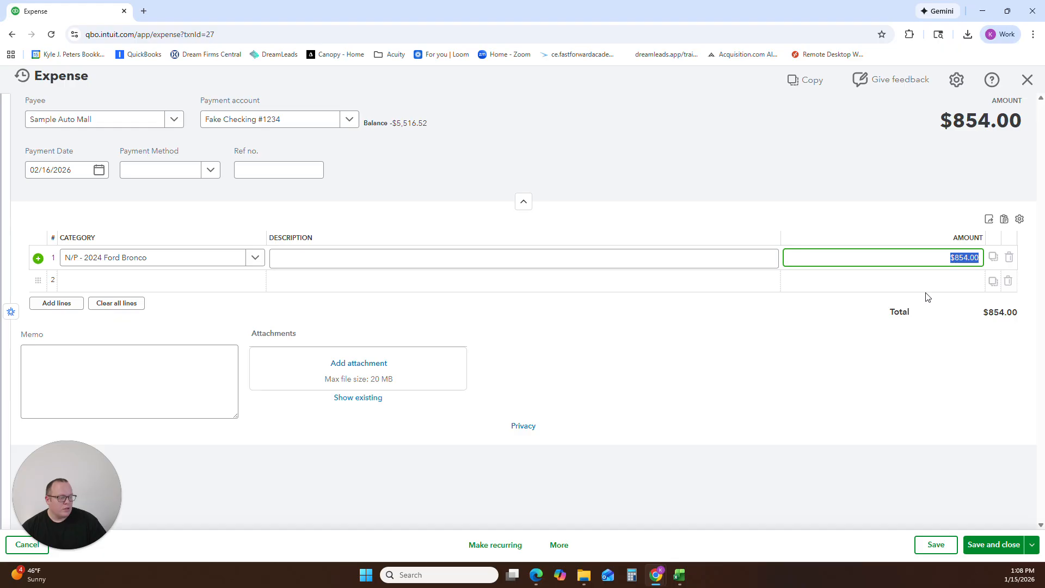
type("617.89")
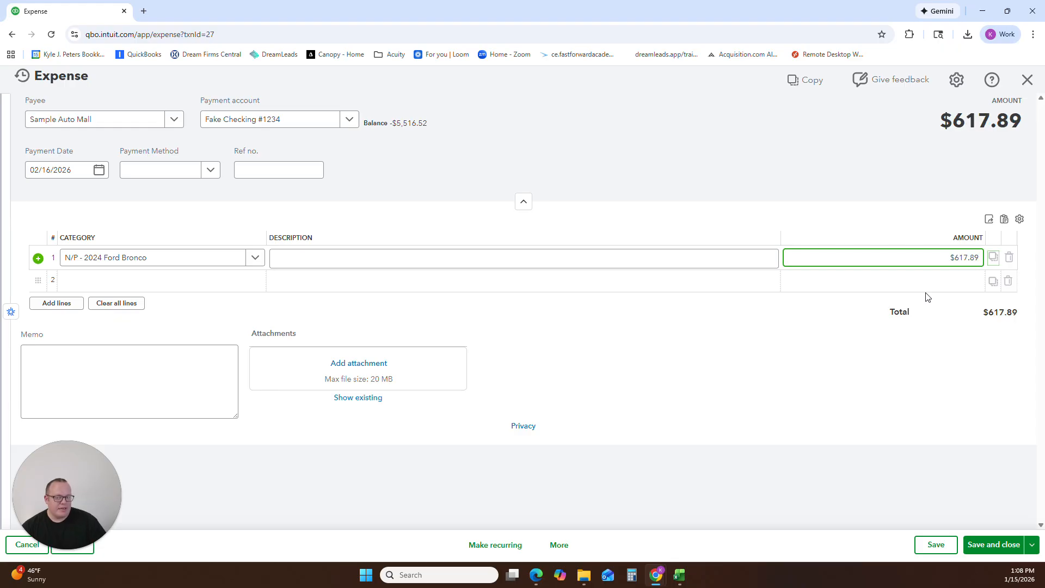
key("Tab")
Step: Add a second expense line for Interest Expense with an amount of 236.11
type("Interest Expense")
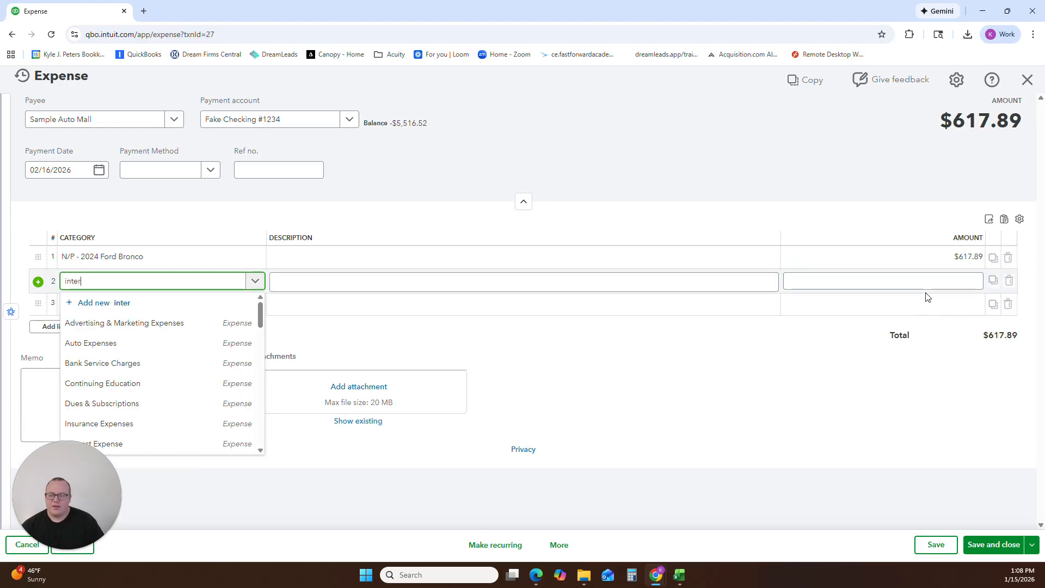
key("Tab")
key("Tab")
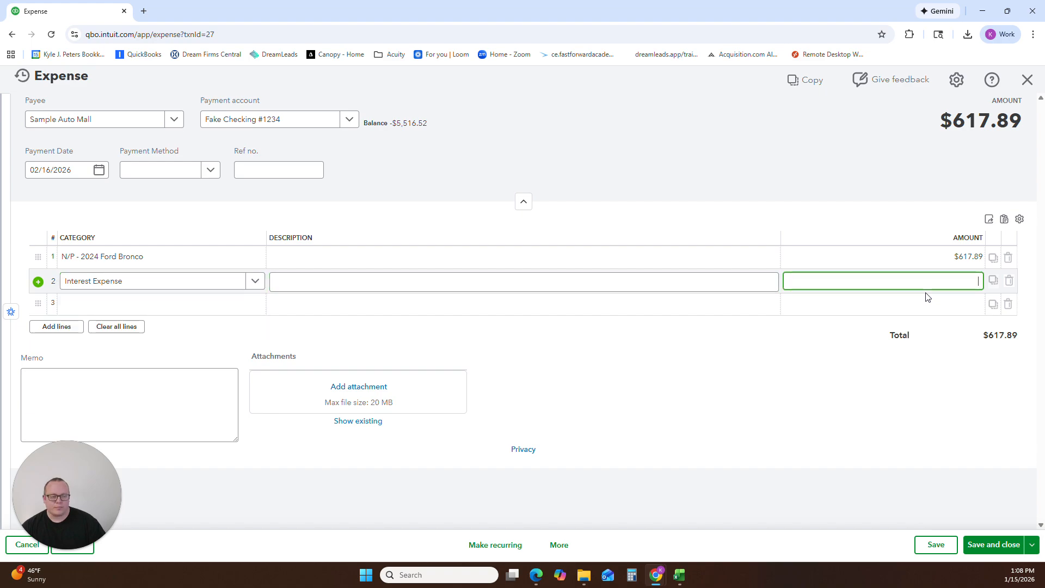
type("236")
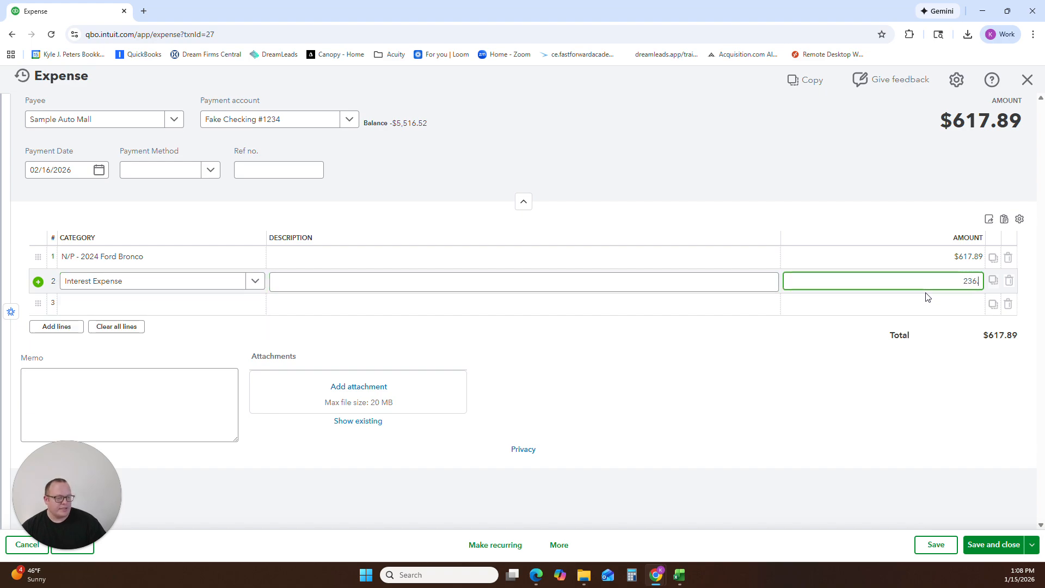
type(".11")
key("Tab")
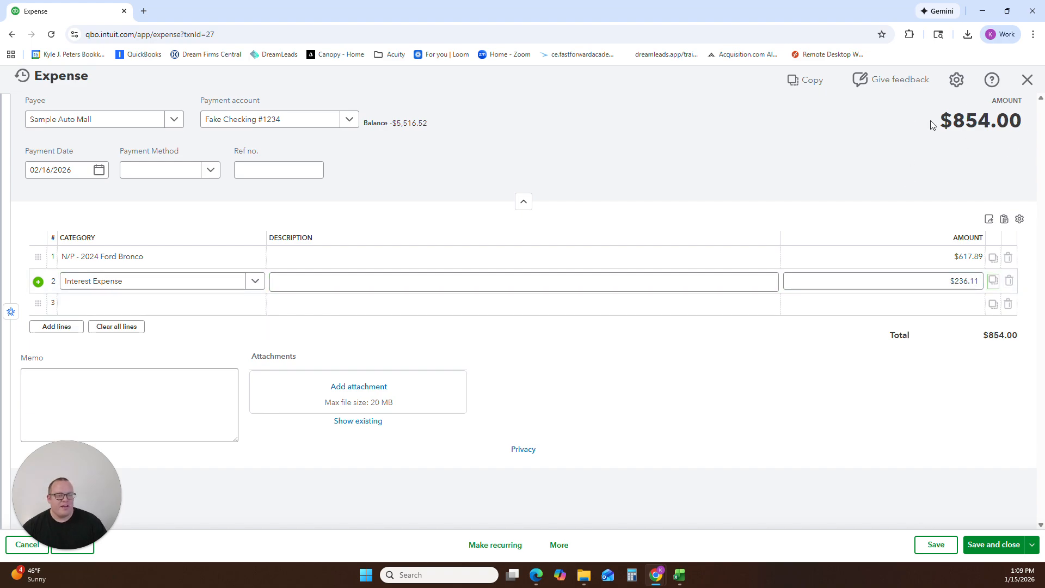
Step: Switch to the Excel loan schedule, examine the principal and interest split across the payments at full-screen size, and return to the expense
left_click(679, 575)
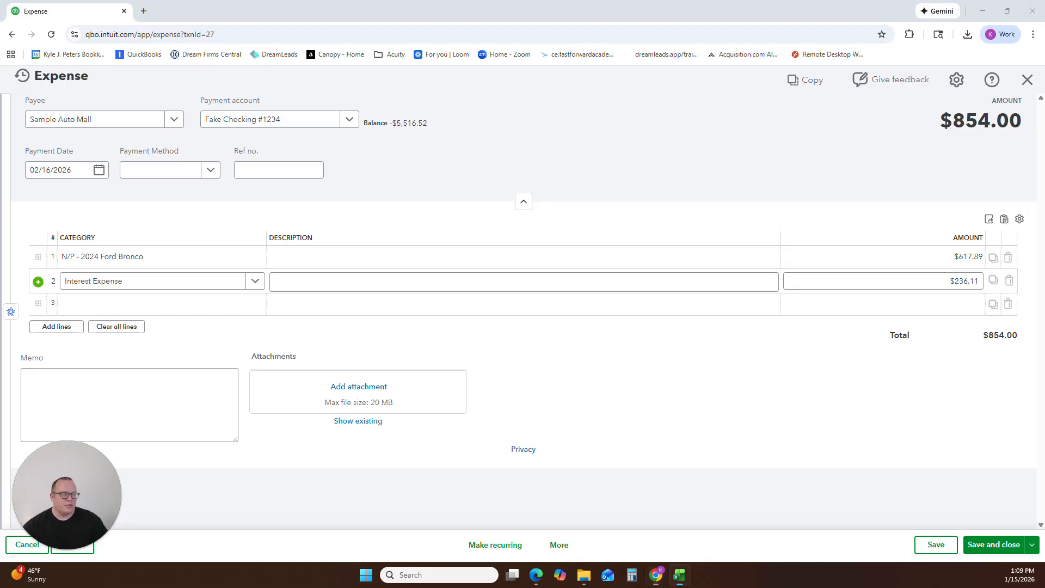
left_click_drag(873, 175, 452, 216)
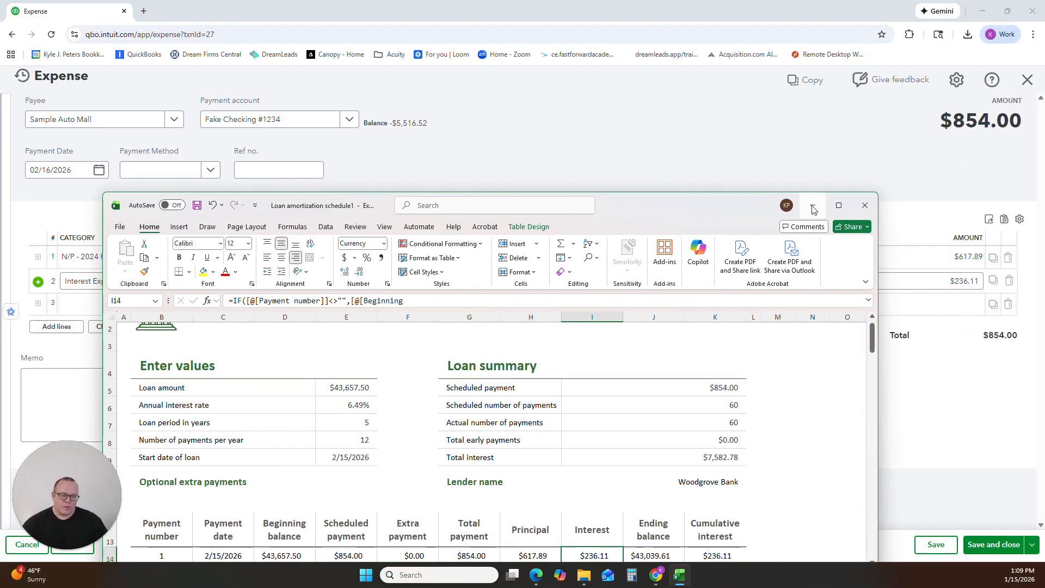
left_click(838, 205)
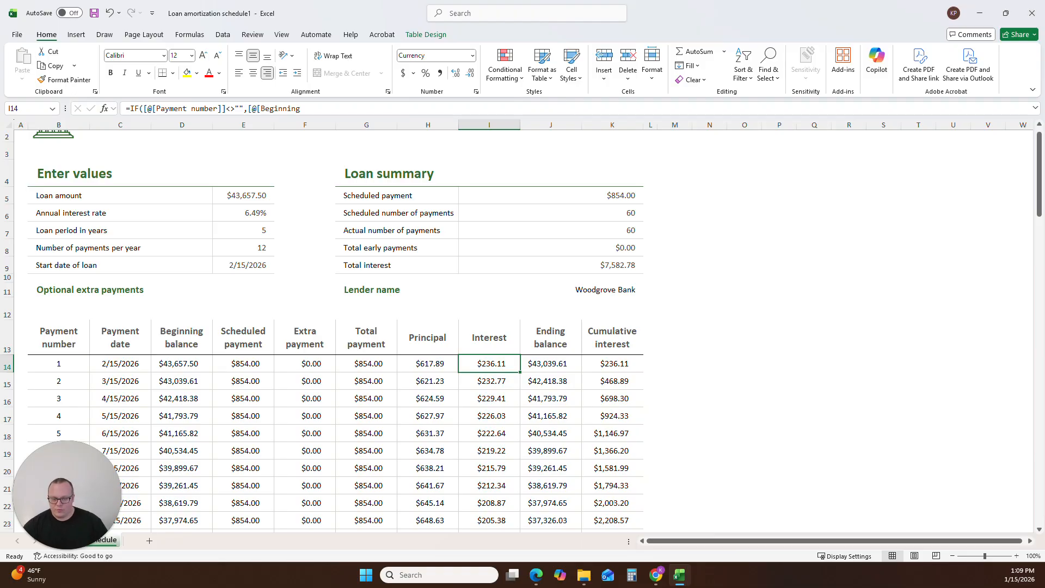
left_click_drag(694, 6, 1044, 8)
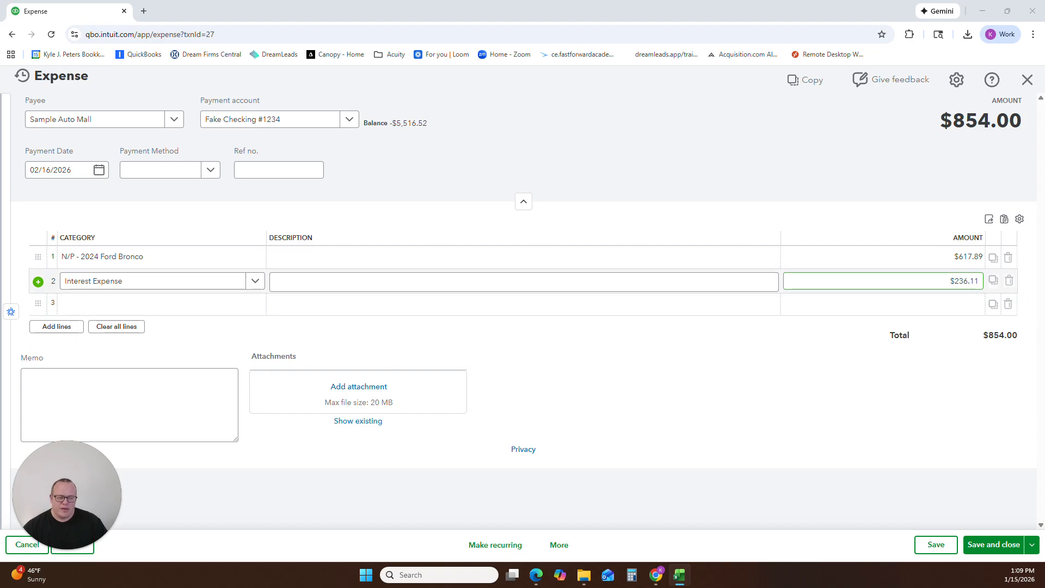
Step: Check the principal and interest lines, save and close the expense, and dismiss the QuickBooks Payments offer
left_click(975, 281)
left_click(974, 281)
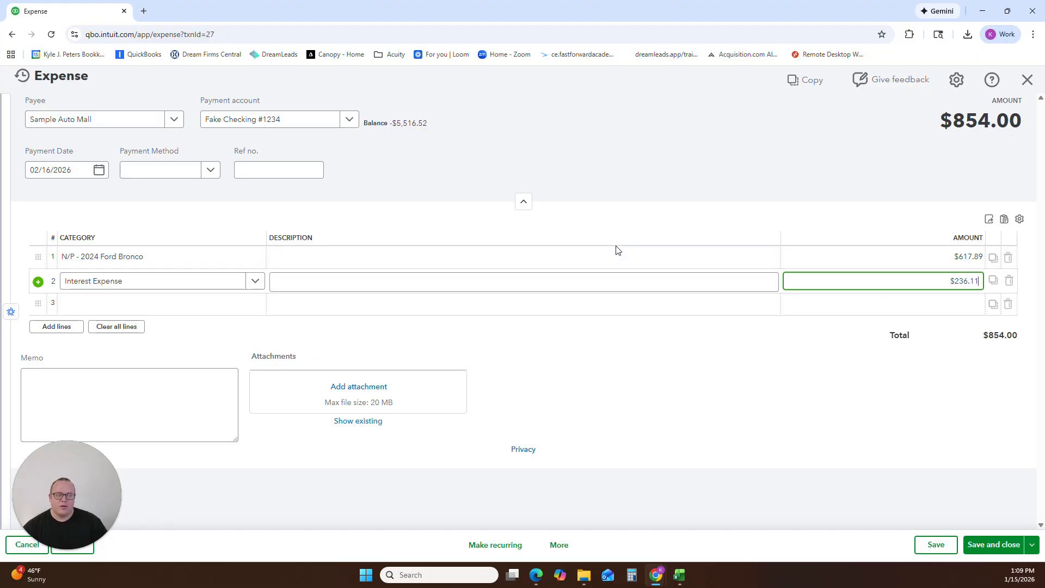
left_click(198, 258)
left_click(946, 258)
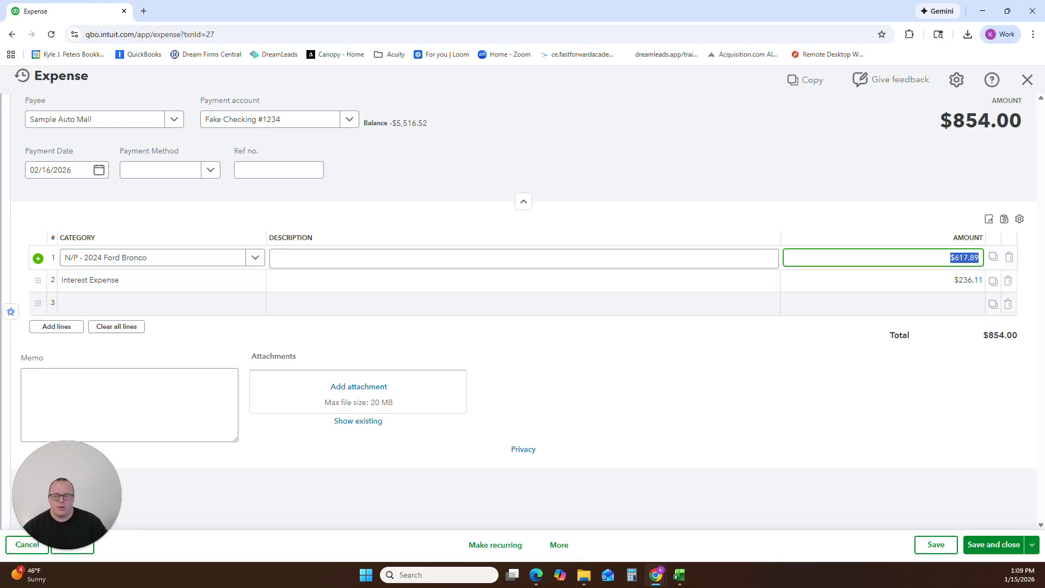
left_click(217, 287)
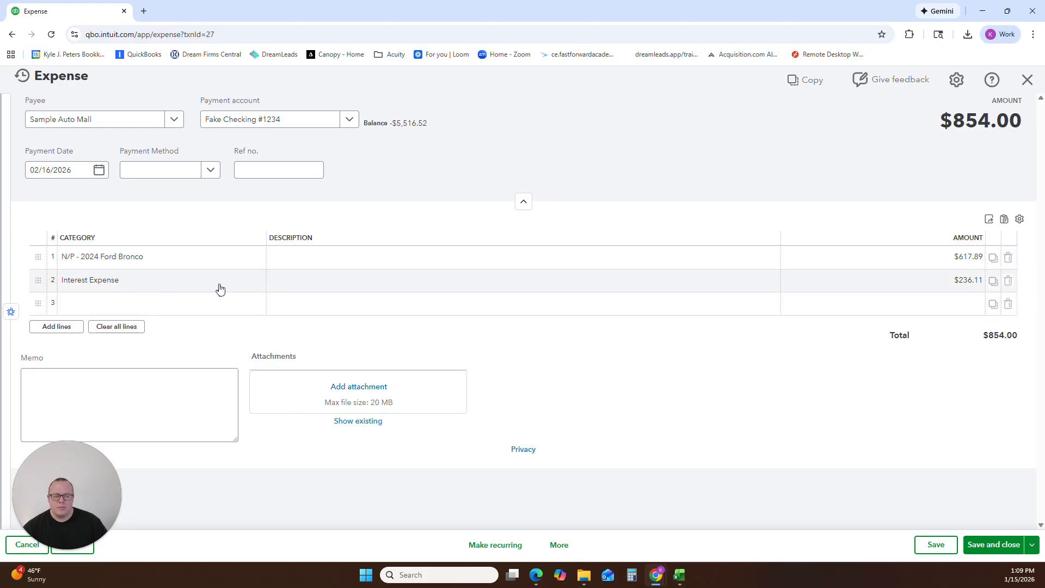
left_click(989, 545)
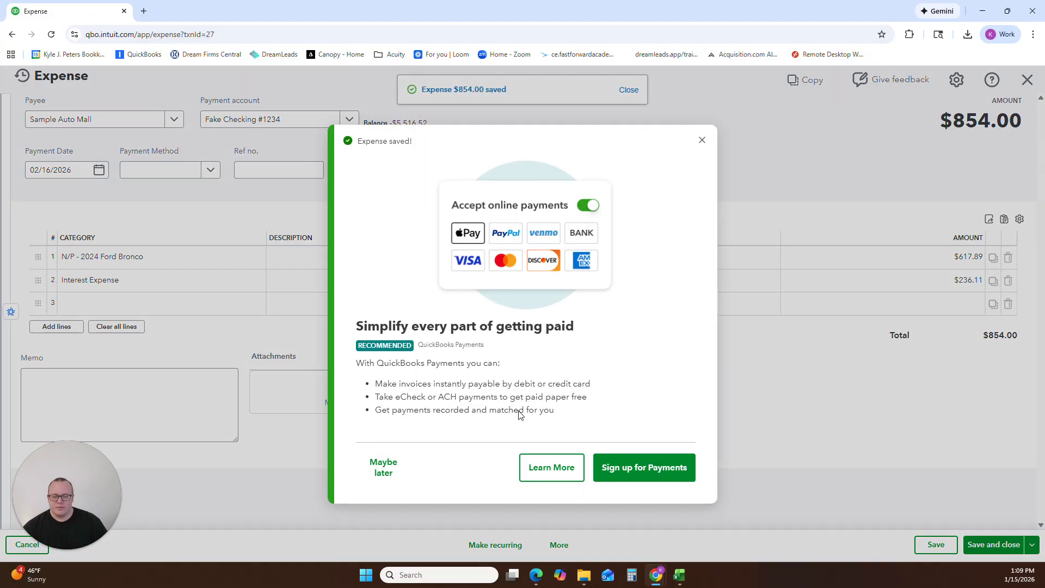
left_click(703, 142)
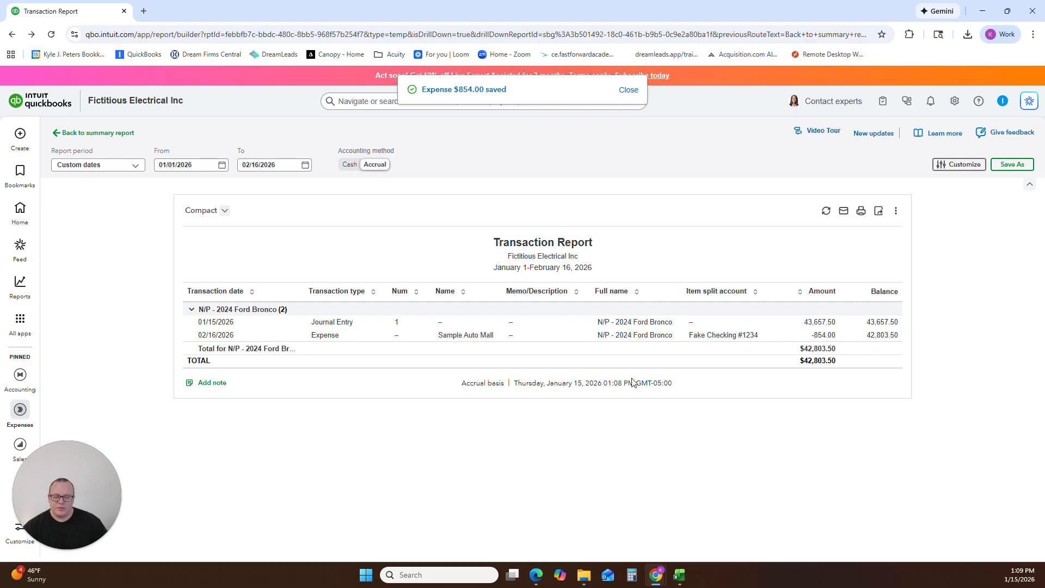